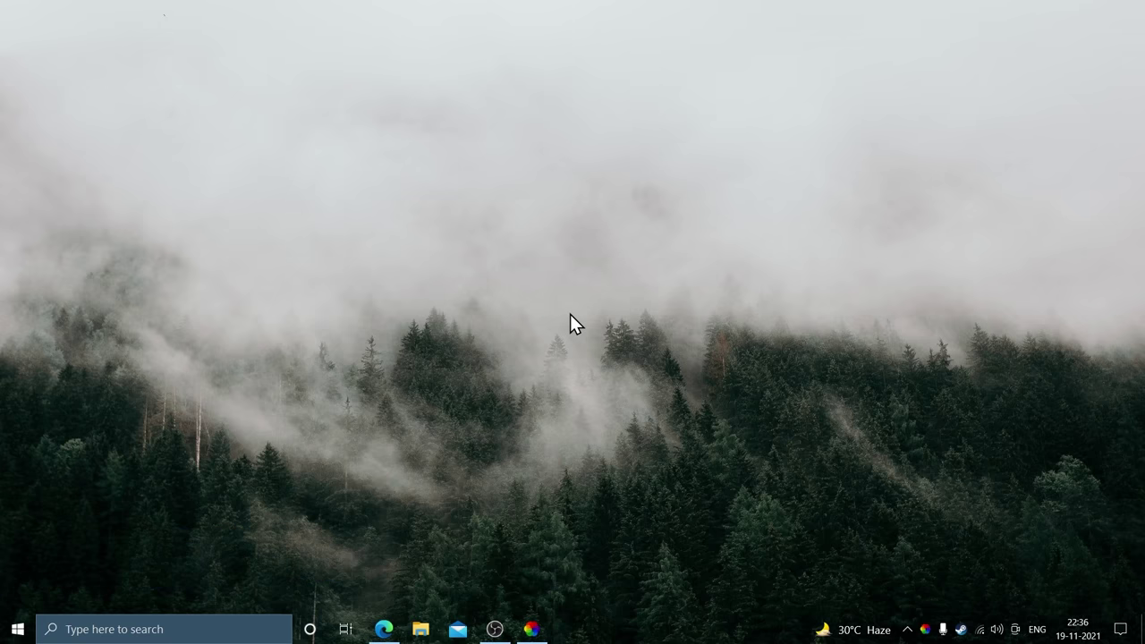
- Switch to the browser, download How to Make Desktop Look Awesome (PART 3).zip from MEGA and show it in its folder
left_click(391, 628)
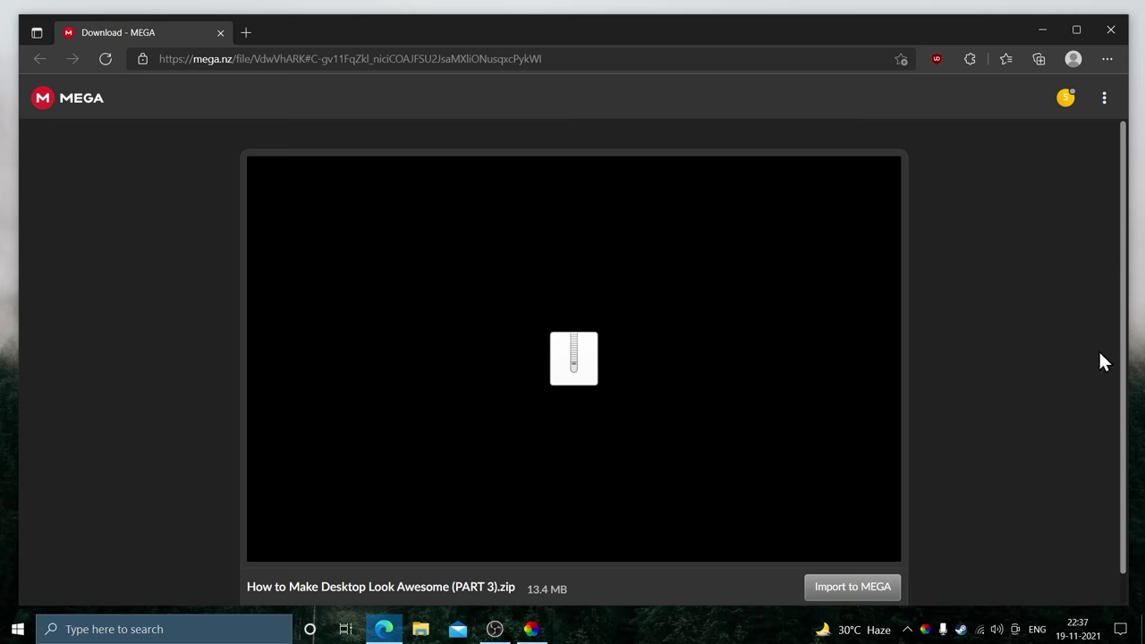
left_click_drag(1119, 352, 1119, 424)
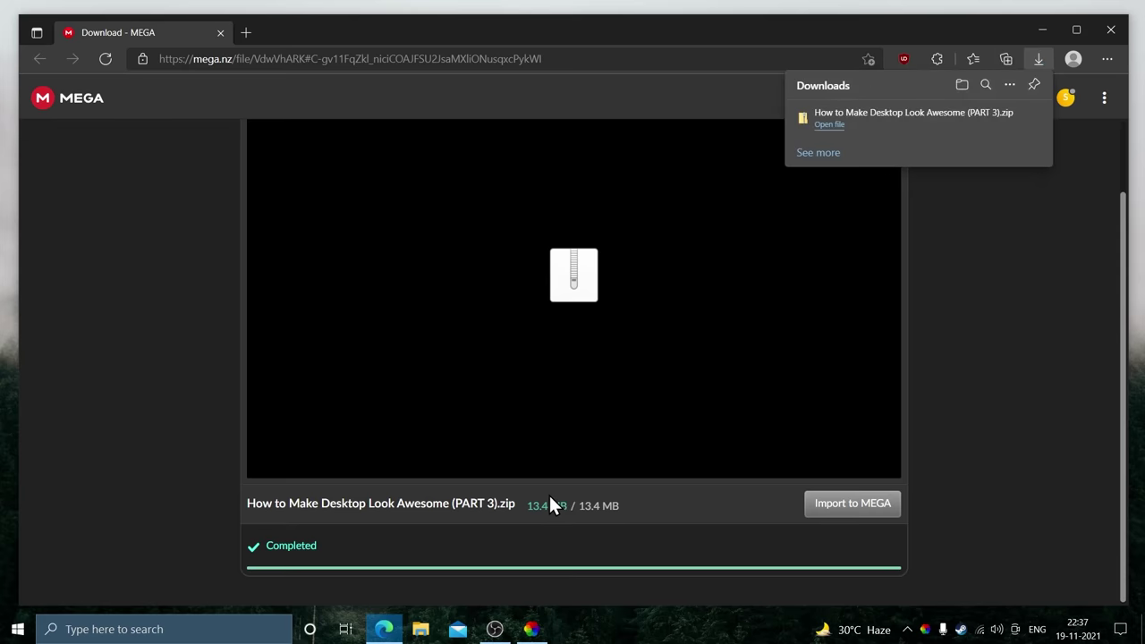
left_click(985, 130)
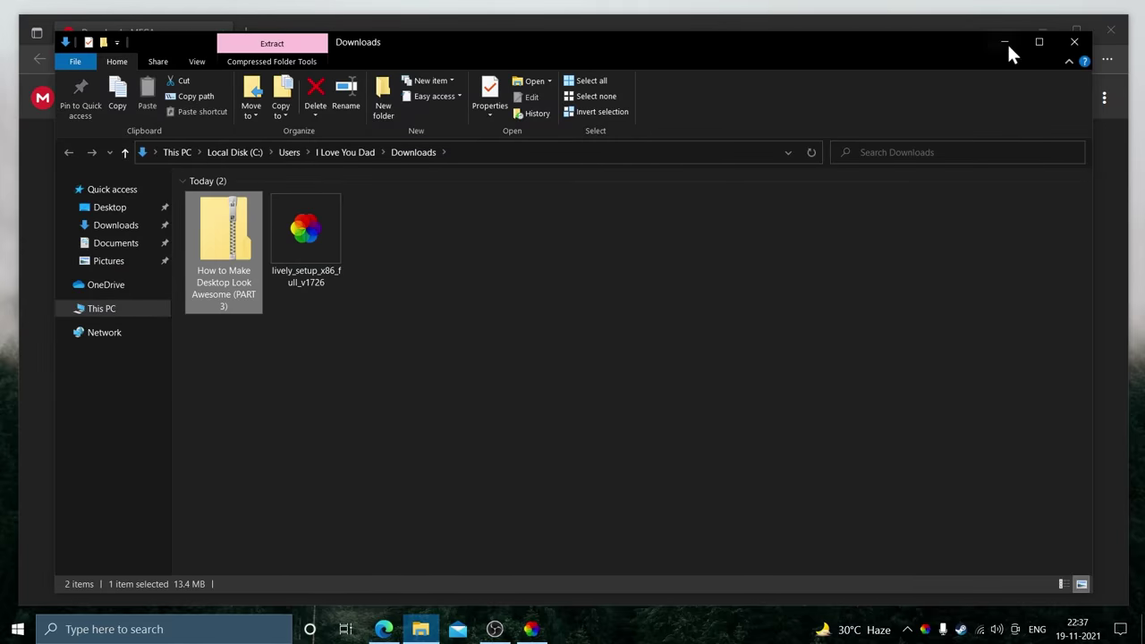
left_click(624, 344)
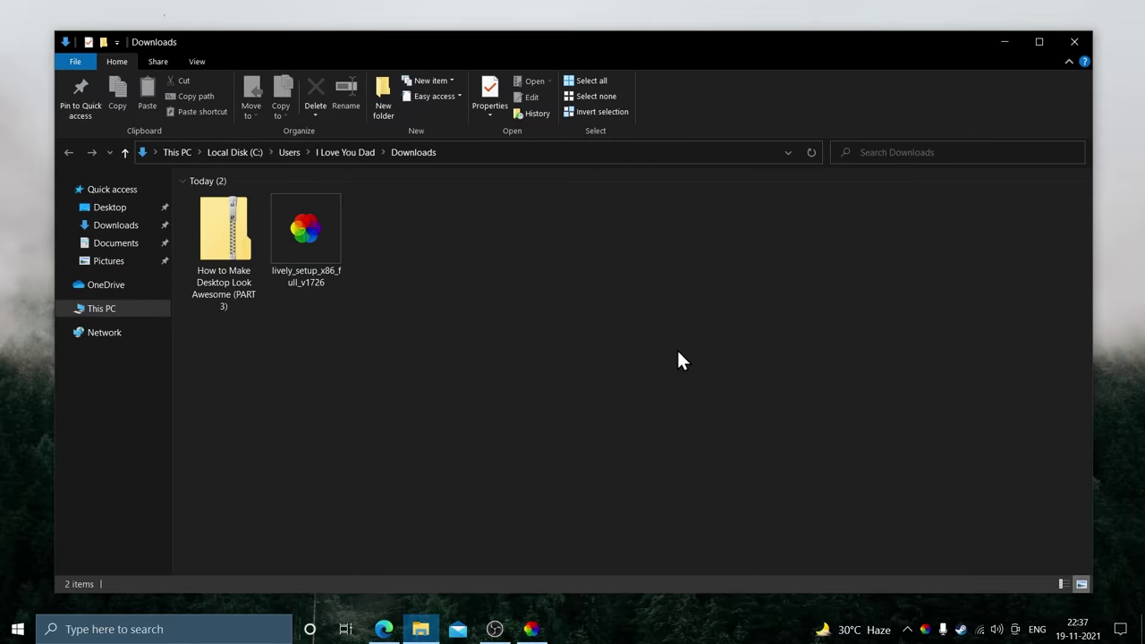
- Extract the How to Make Desktop Look Awesome (PART 3) archive with 7-Zip into a folder of the same name
left_click(228, 231)
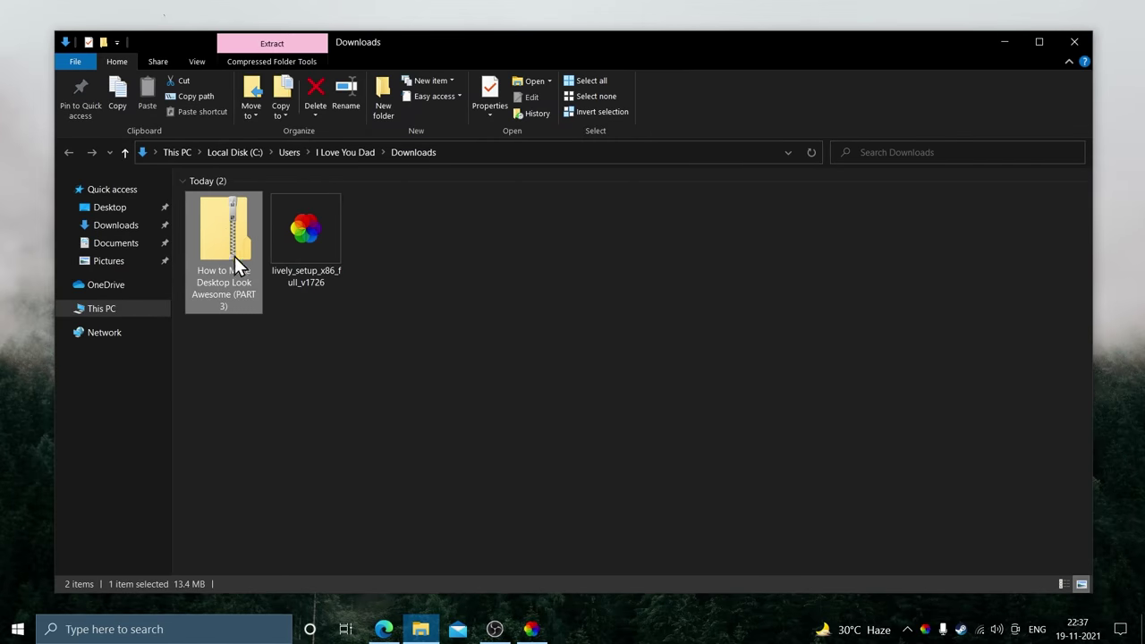
right_click(226, 249)
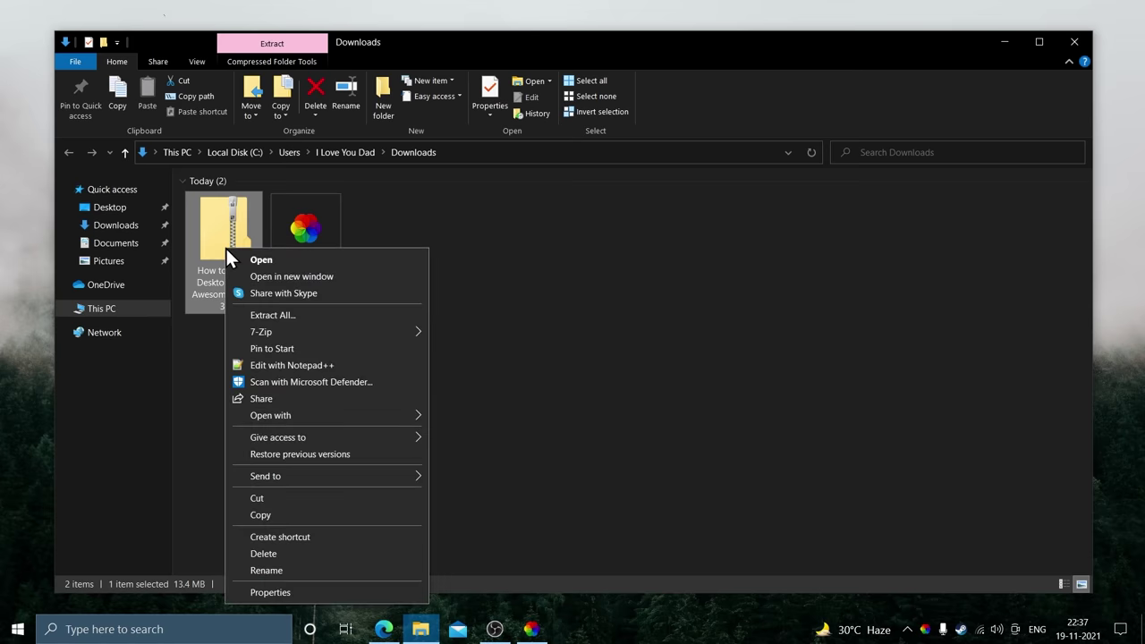
mouse_move(264, 330)
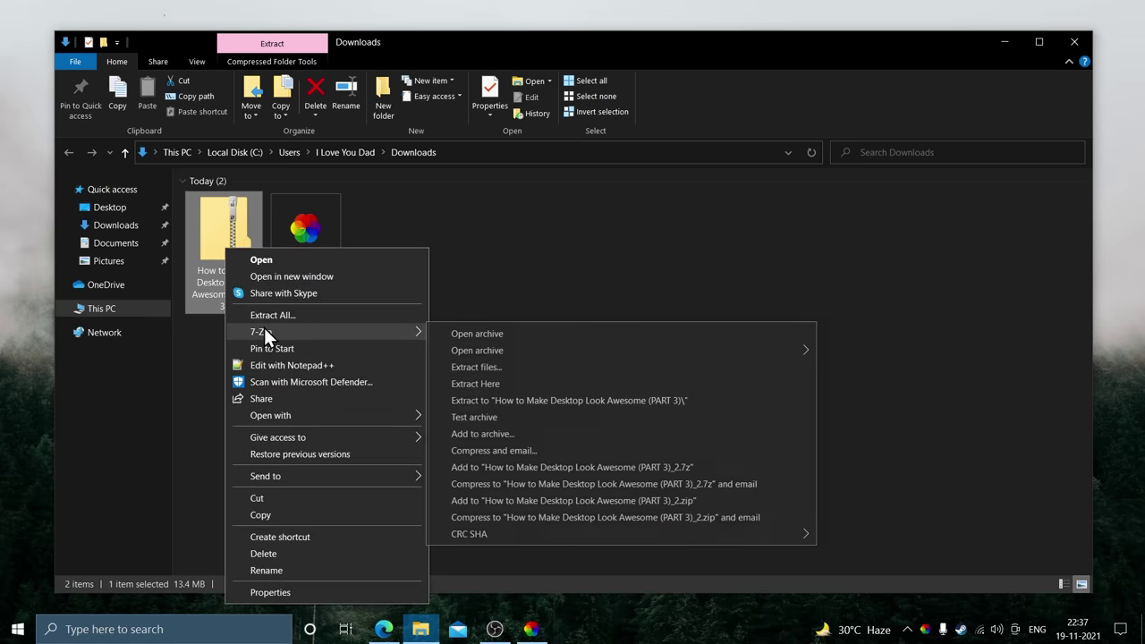
left_click(518, 393)
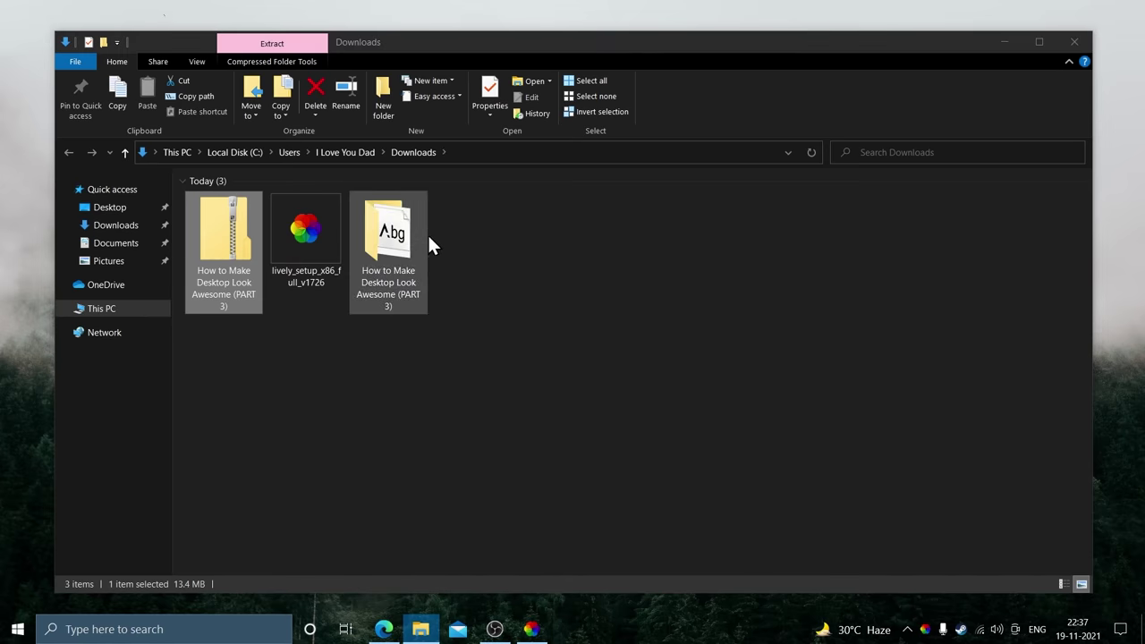
- Open the extracted How to Make Desktop Look Awesome (PART 3) folder and display its files as large icons
double_click(397, 244)
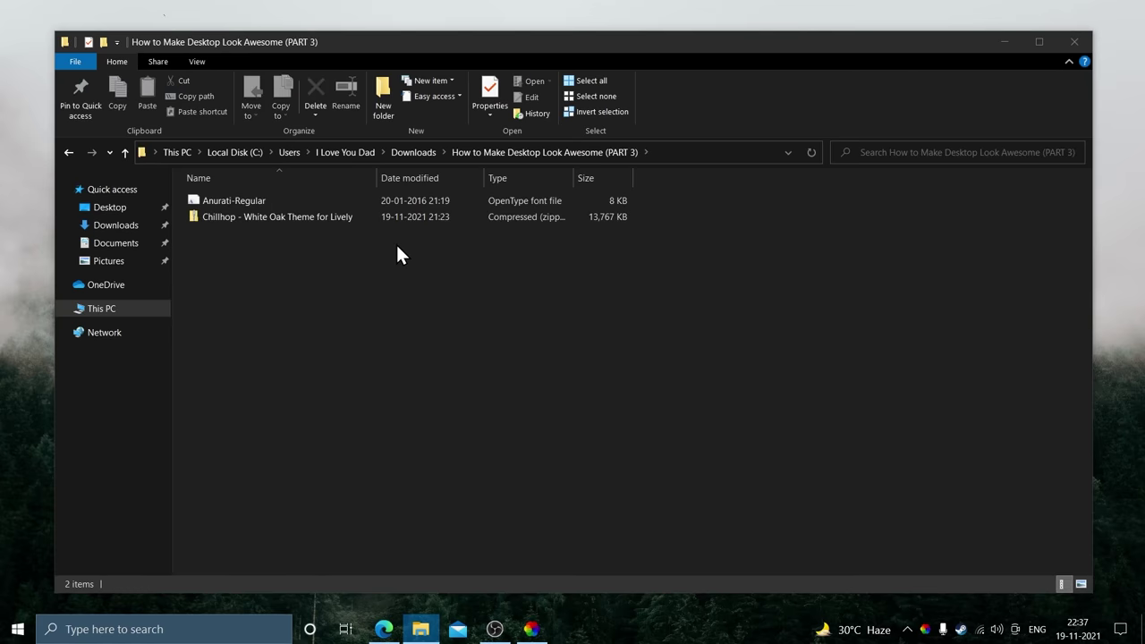
left_click(198, 61)
left_click(285, 84)
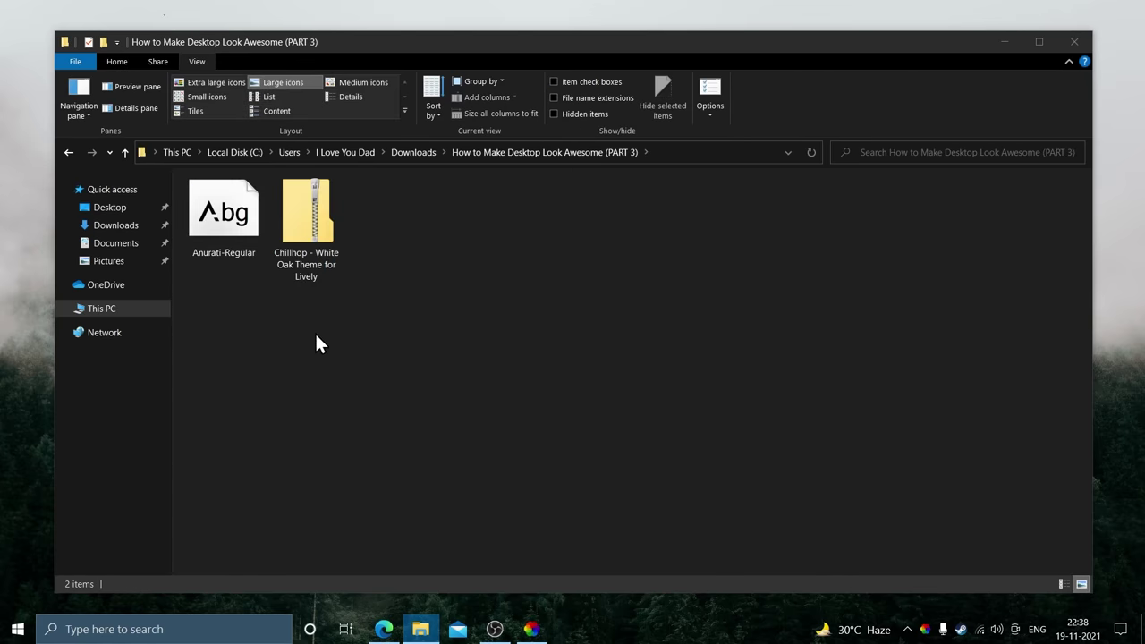
- Install the Anurati-Regular font from the extracted folder and close its preview
double_click(219, 211)
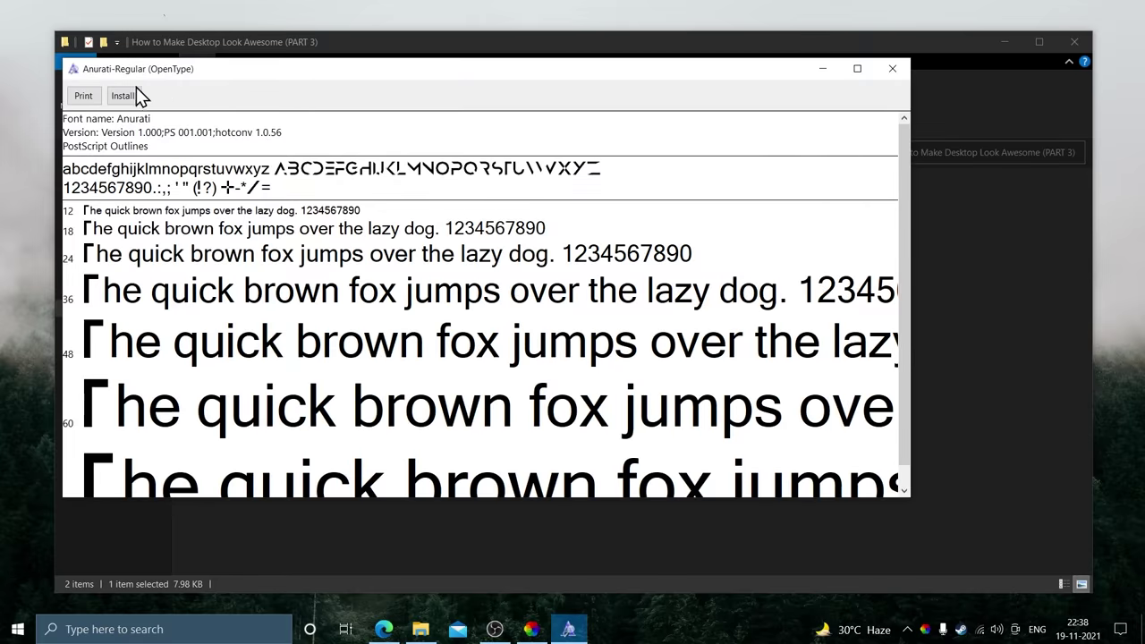
left_click(134, 94)
left_click(607, 326)
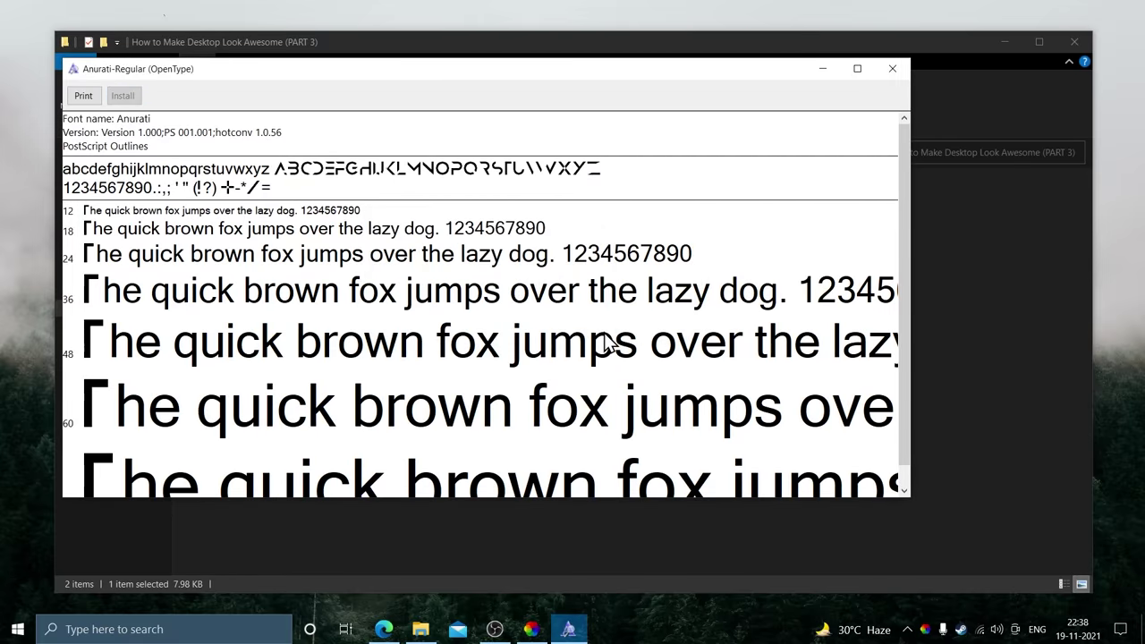
left_click(891, 69)
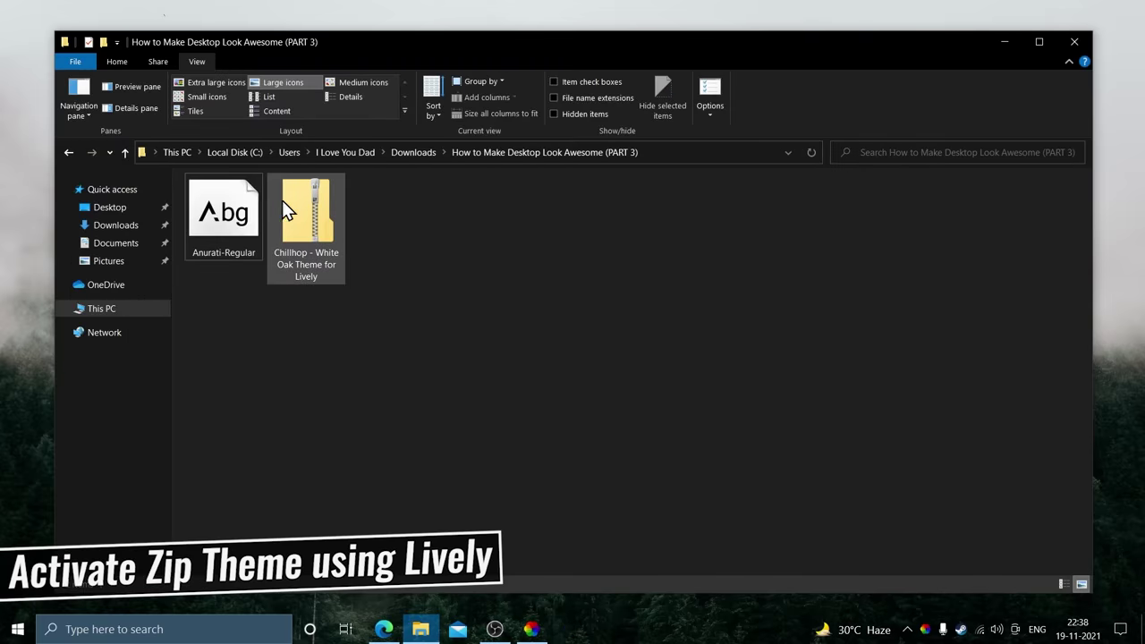
- Switch to Lively Wallpaper and browse for a new wallpaper file in the extracted How to Make Desktop Look Awesome (PART 3) folder
left_click(322, 220)
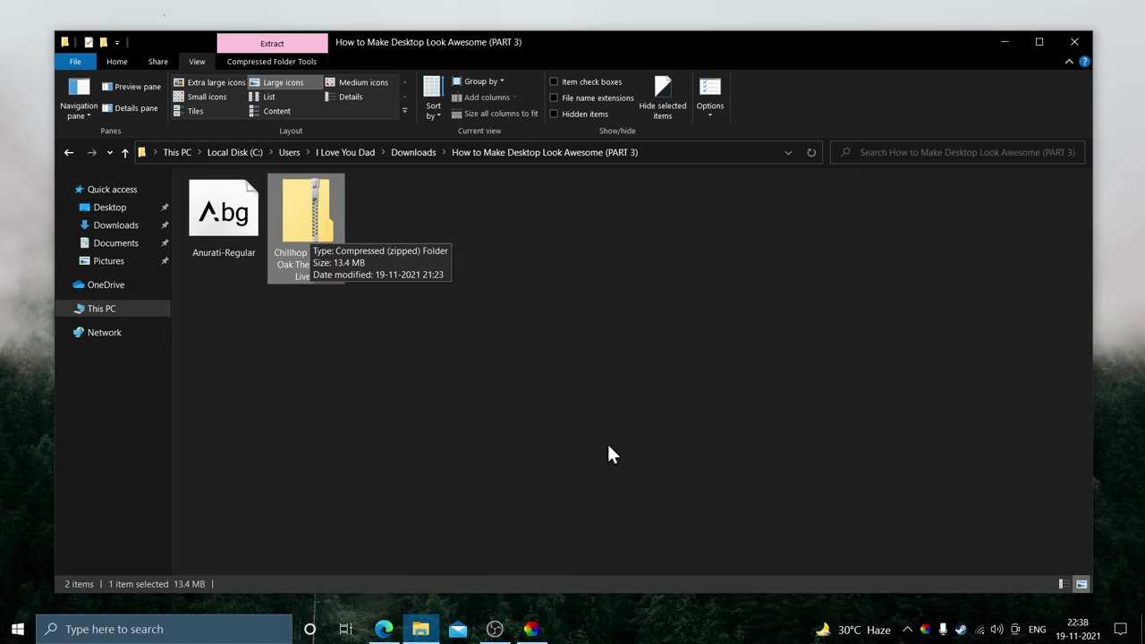
left_click(930, 628)
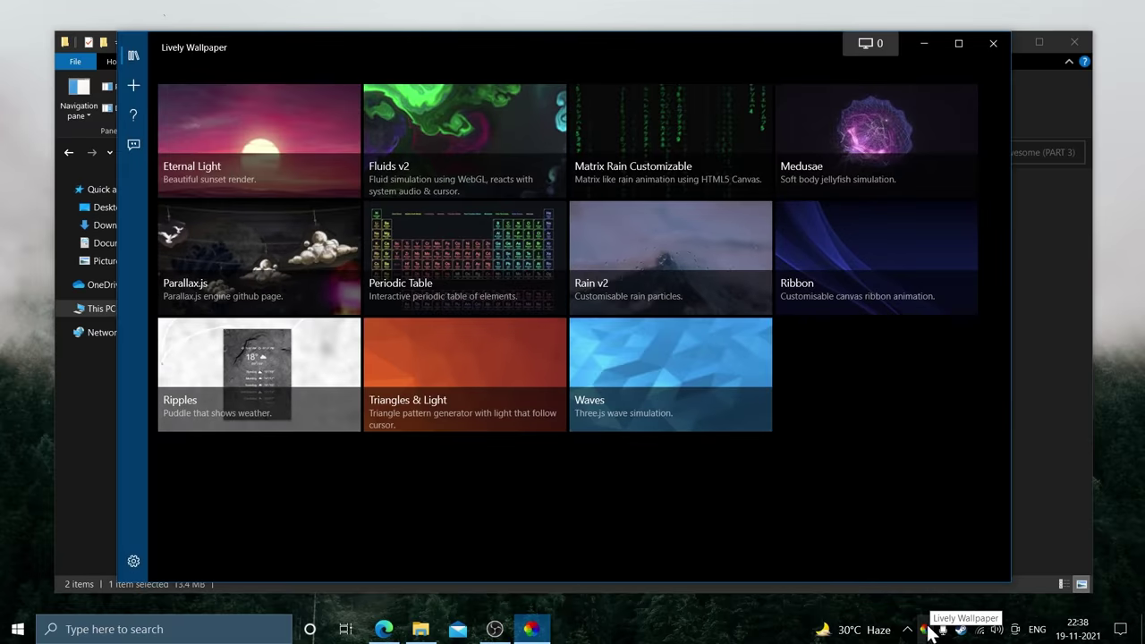
left_click(141, 81)
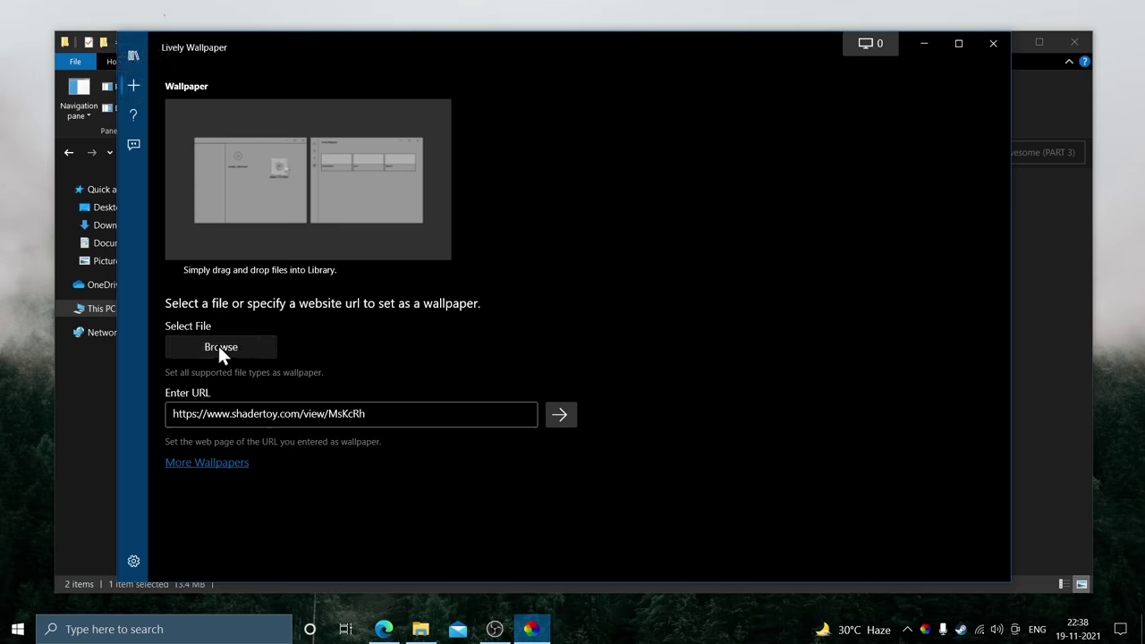
left_click(220, 348)
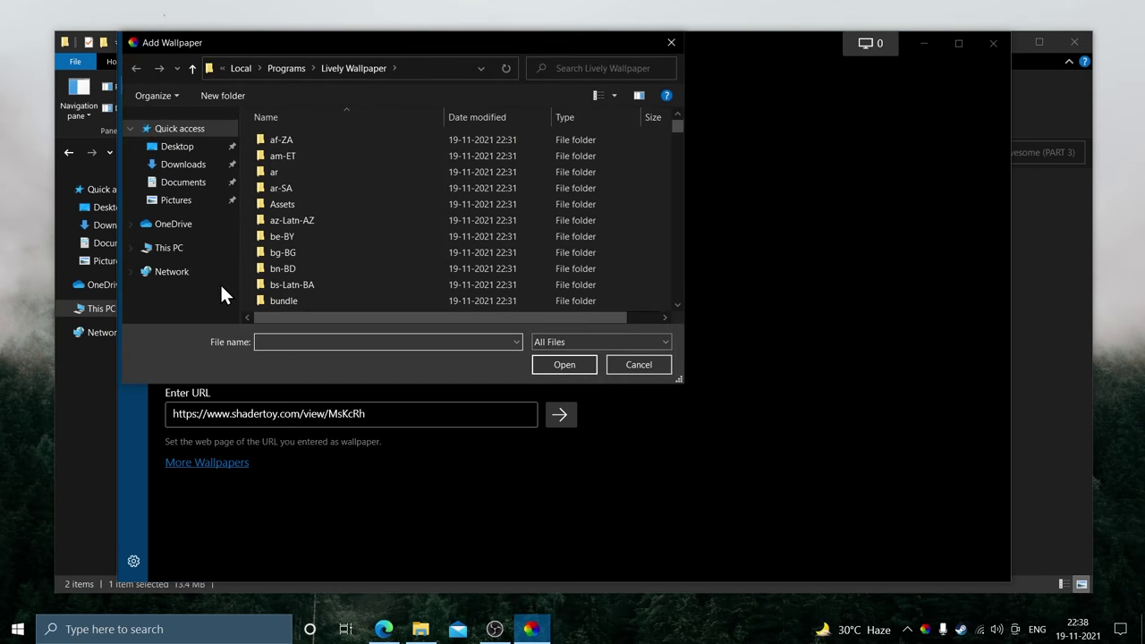
left_click(186, 146)
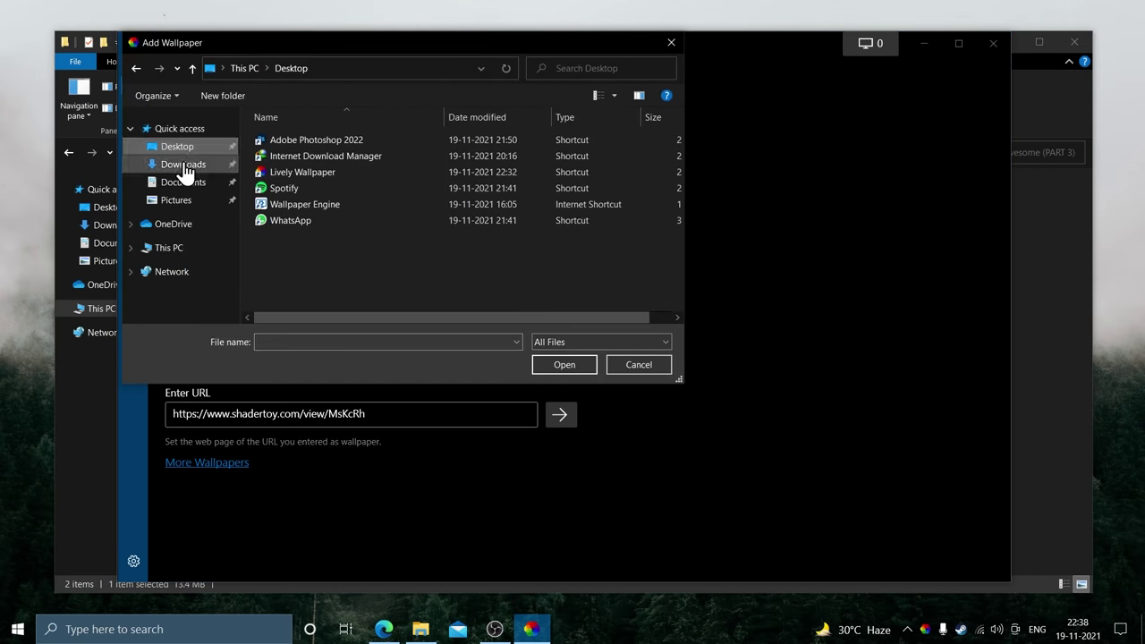
left_click(183, 164)
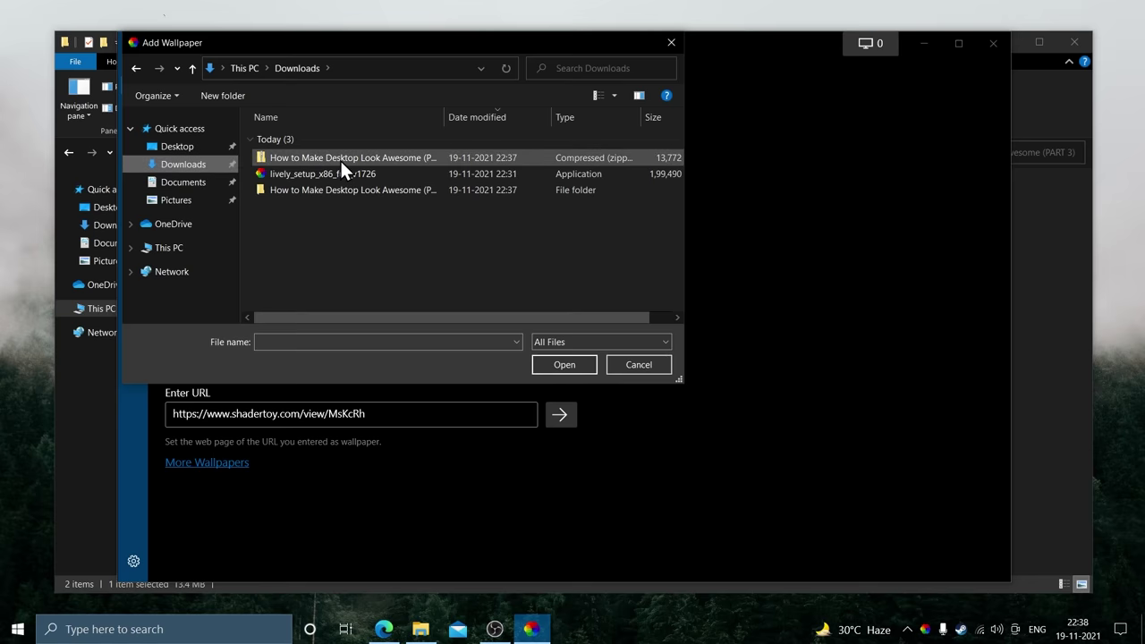
double_click(349, 193)
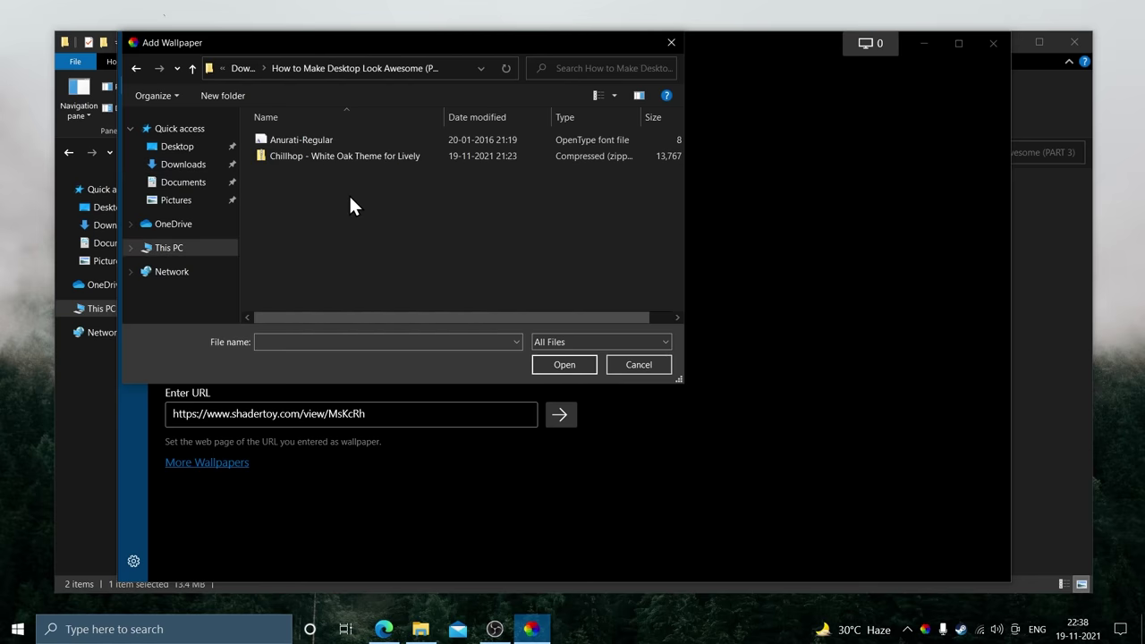
- Add the Chillhop - White Oak Theme for Lively zip to the wallpaper library, showing the folder's files as large icons
left_click(323, 156)
right_click(416, 202)
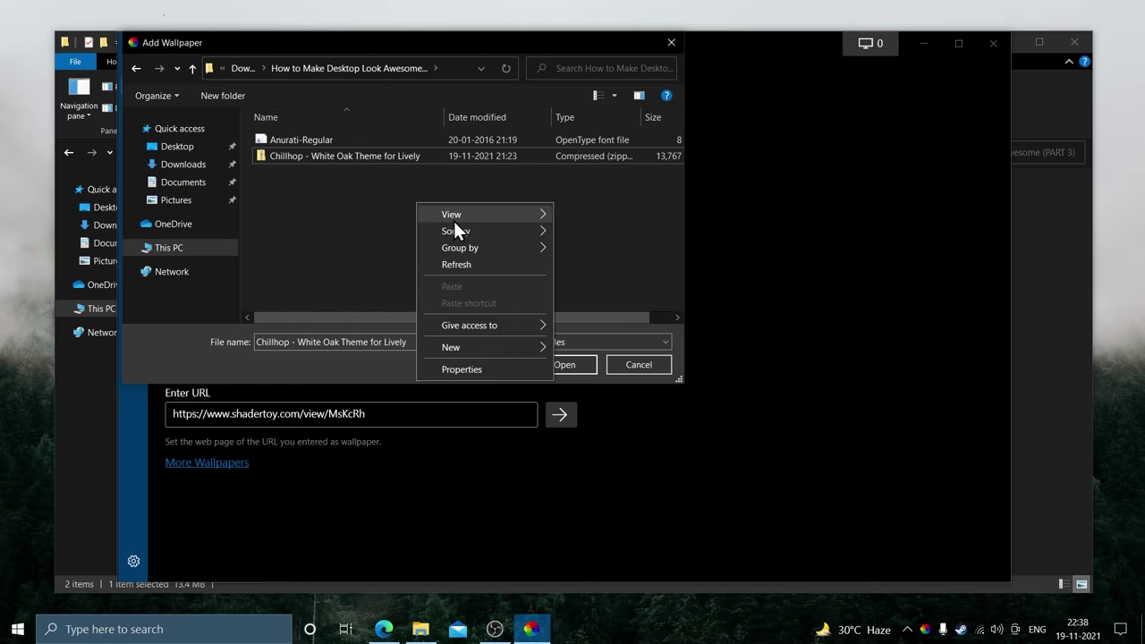
mouse_move(454, 216)
left_click(584, 233)
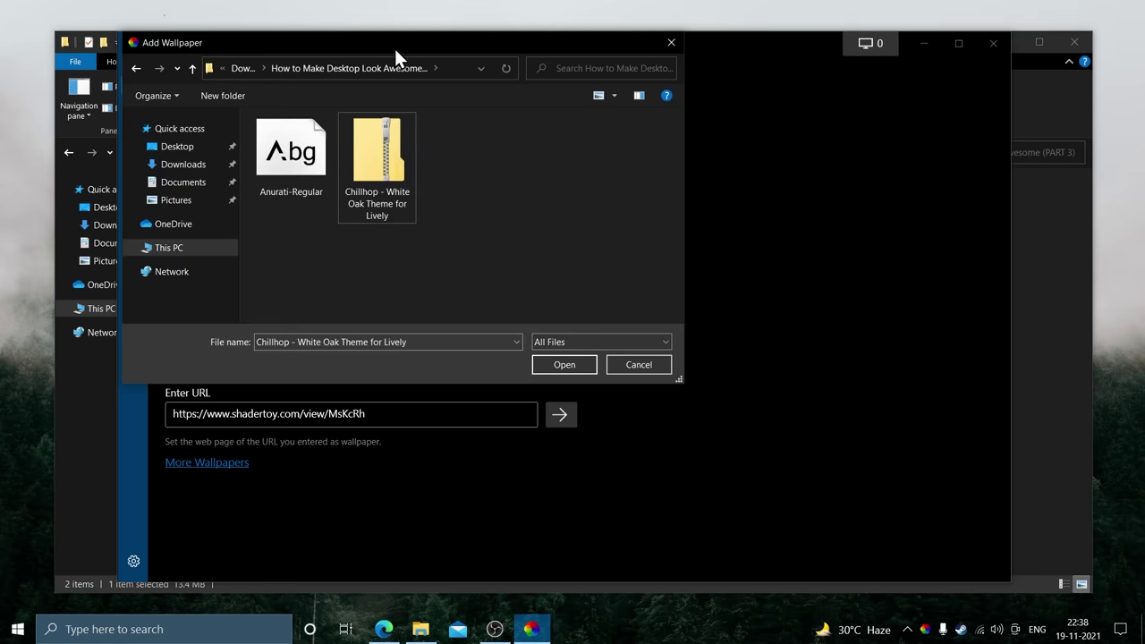
left_click_drag(395, 48, 723, 151)
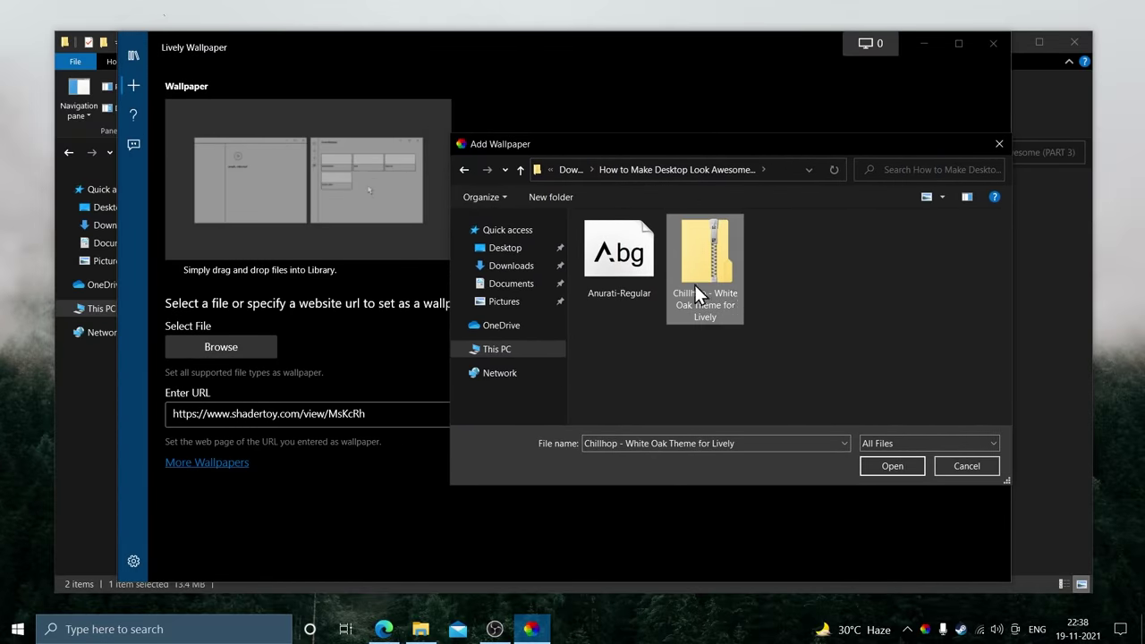
left_click(881, 466)
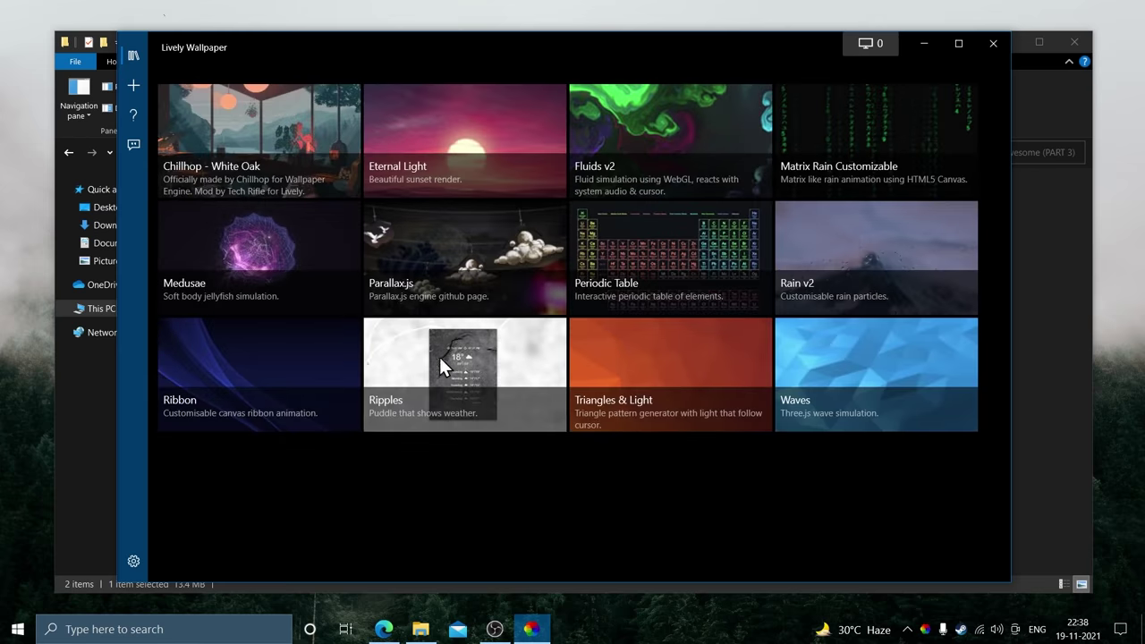
- Apply the Chillhop - White Oak wallpaper and clear the open windows off the desktop
left_click(224, 130)
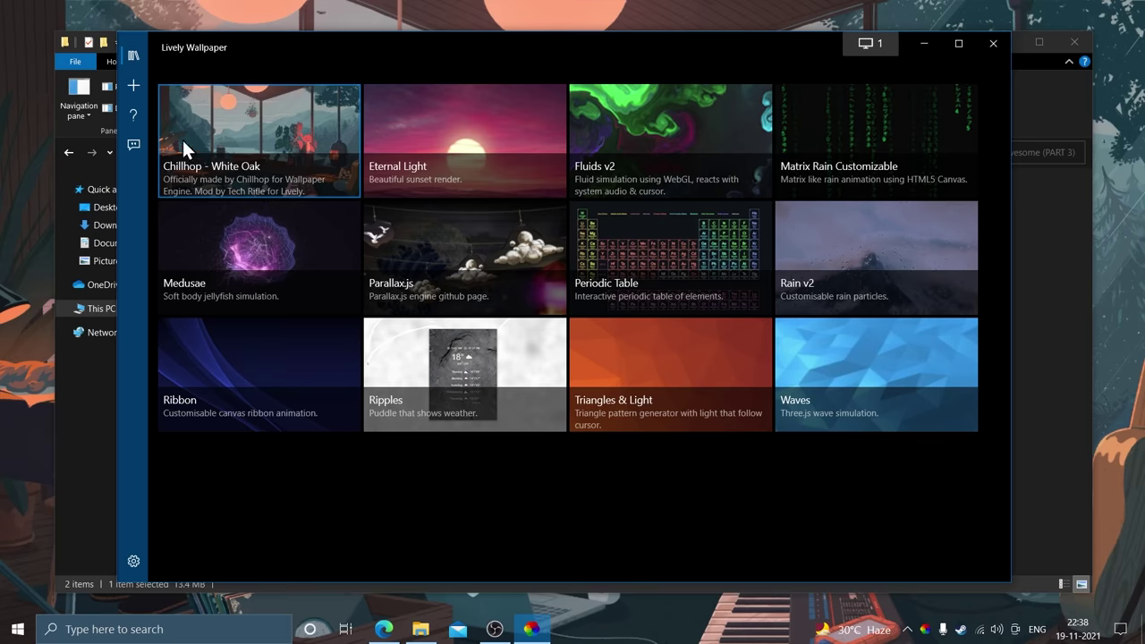
left_click(996, 45)
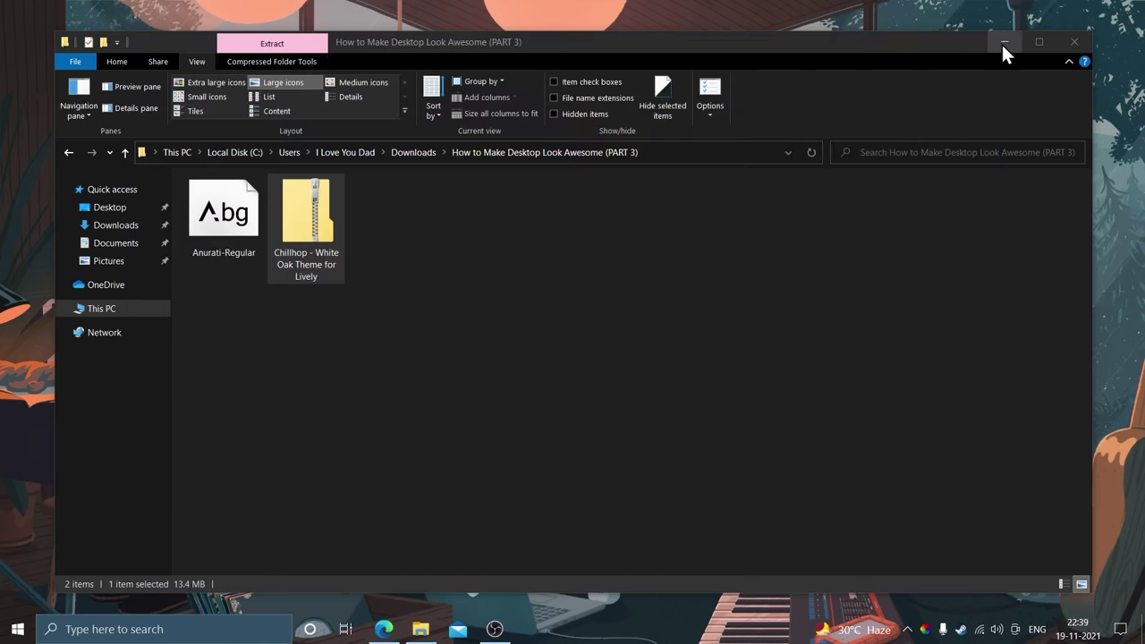
left_click(1000, 42)
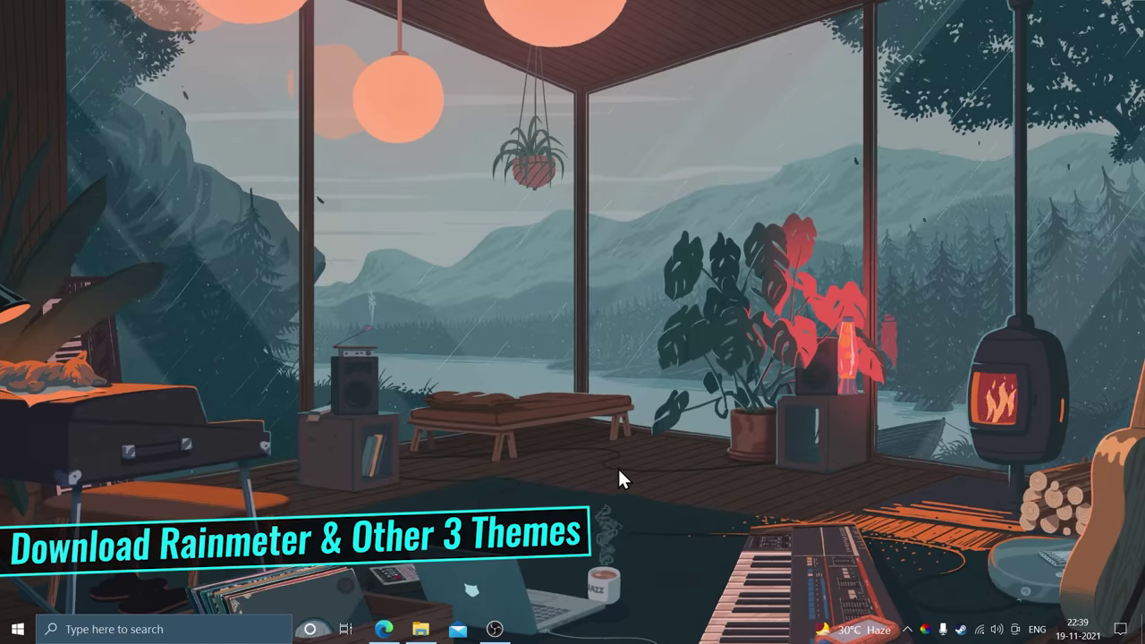
- Switch to the browser and download the Rainmeter 4.5.5 installer and the Mond skin from DeviantArt
left_click(386, 630)
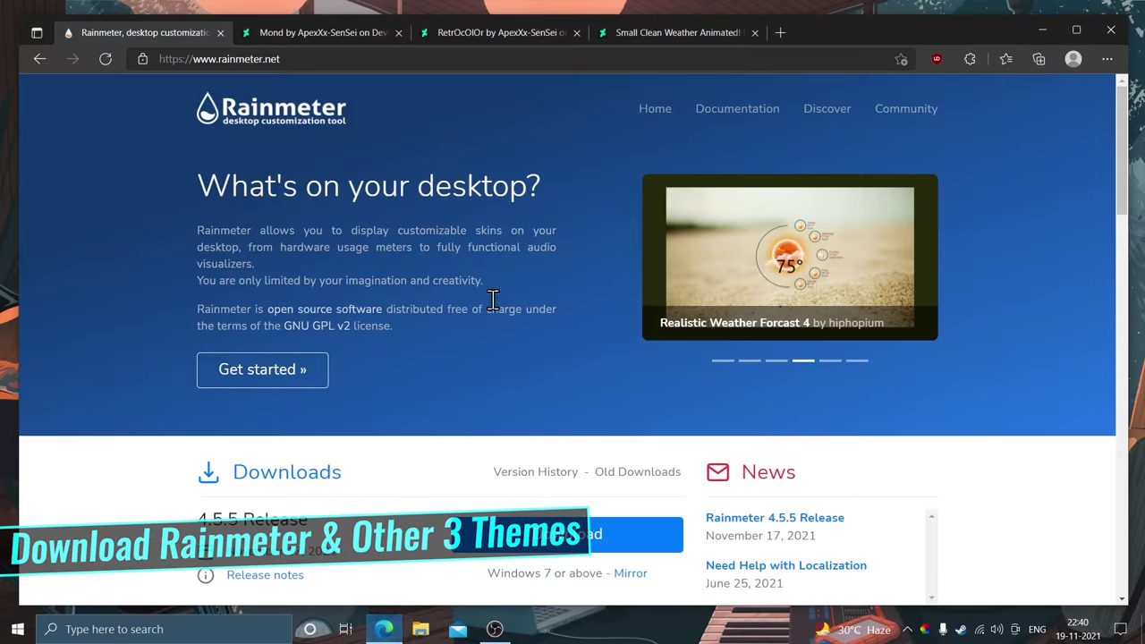
left_click(555, 549)
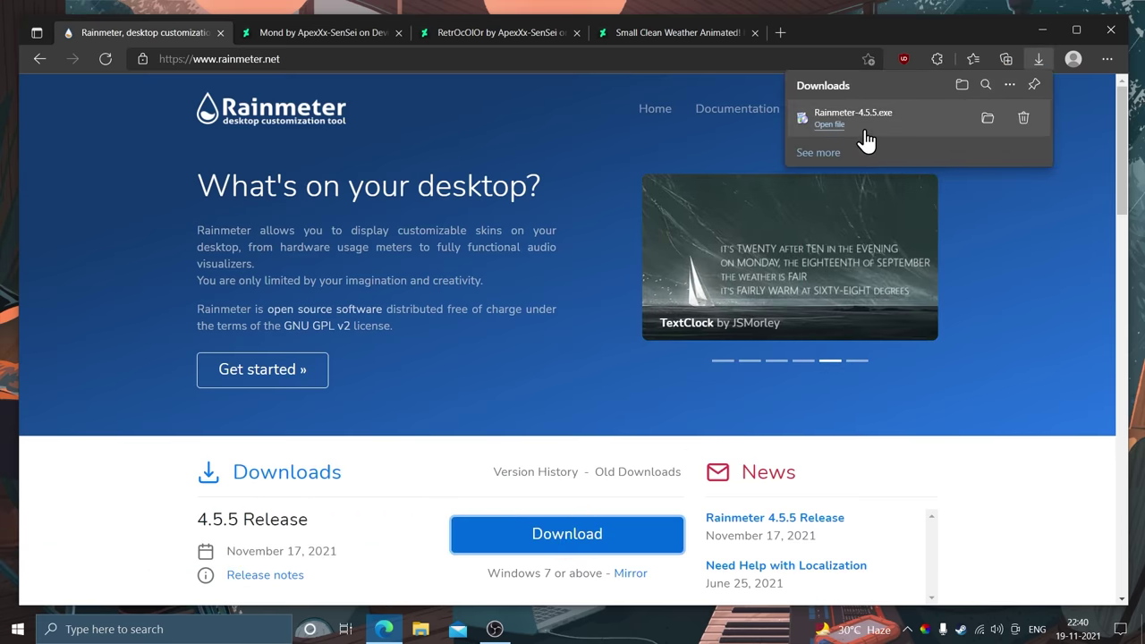
left_click(313, 32)
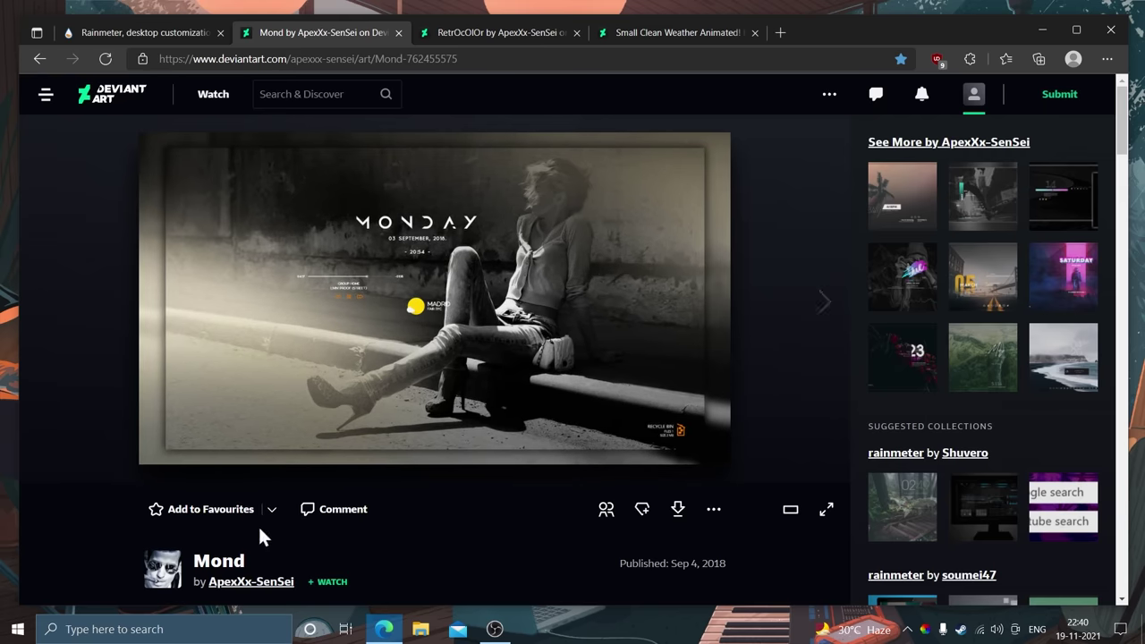
left_click_drag(213, 555, 191, 559)
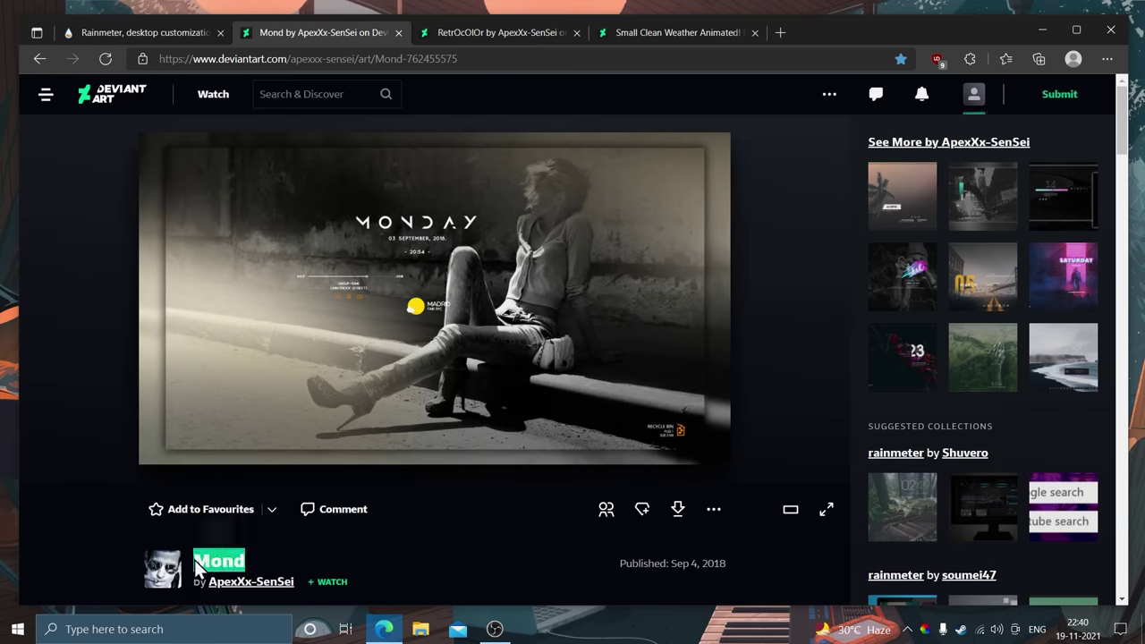
left_click(677, 511)
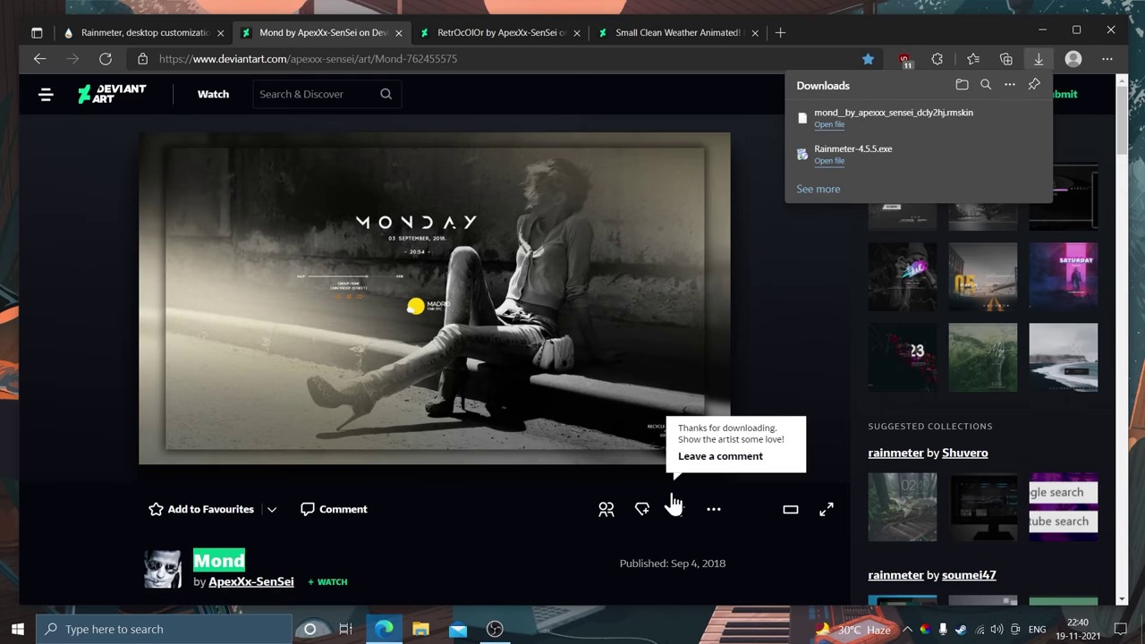
- Download the RetrOcOlOr skin from its DeviantArt page
left_click(520, 30)
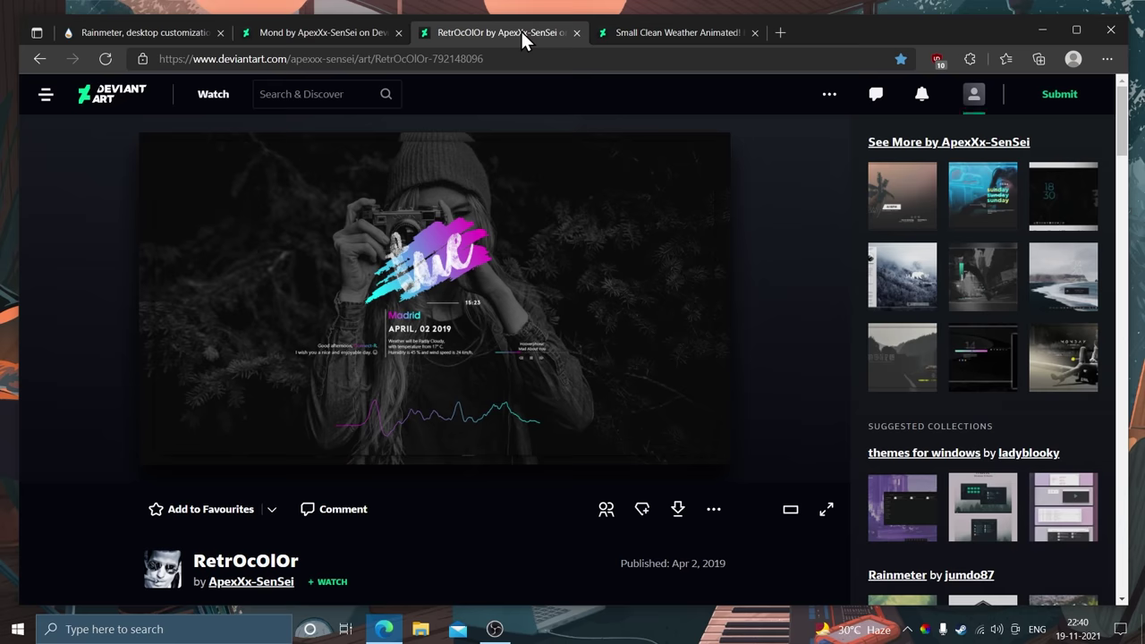
left_click(678, 511)
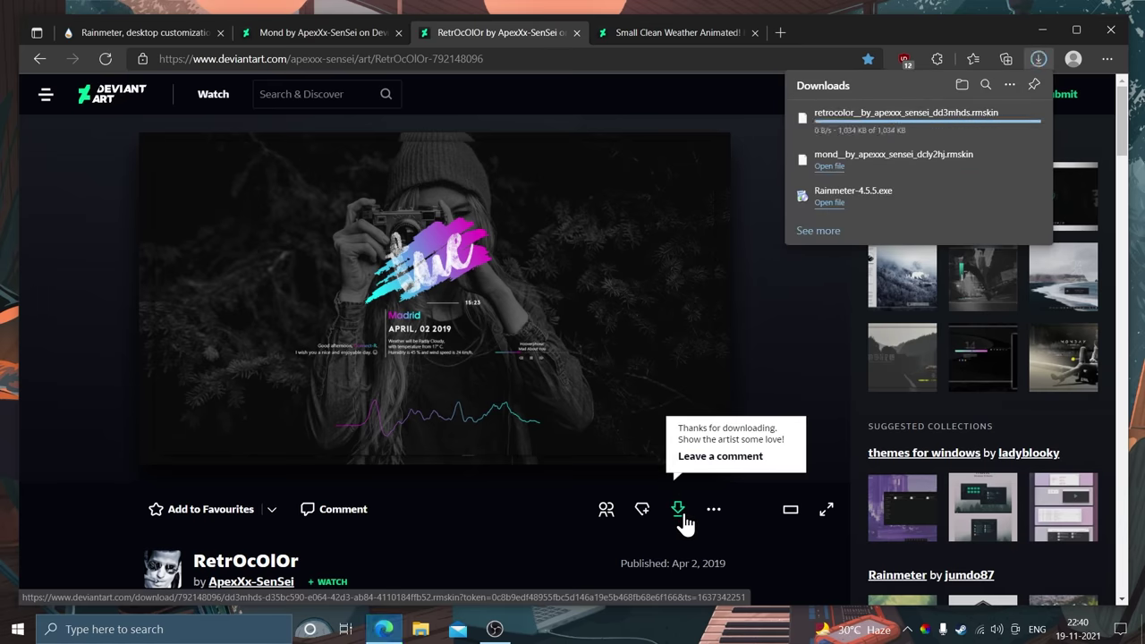
- Download the Small Clean Weather Animated skin from its DeviantArt page, show the downloaded files in their folder and close the browser
left_click(664, 34)
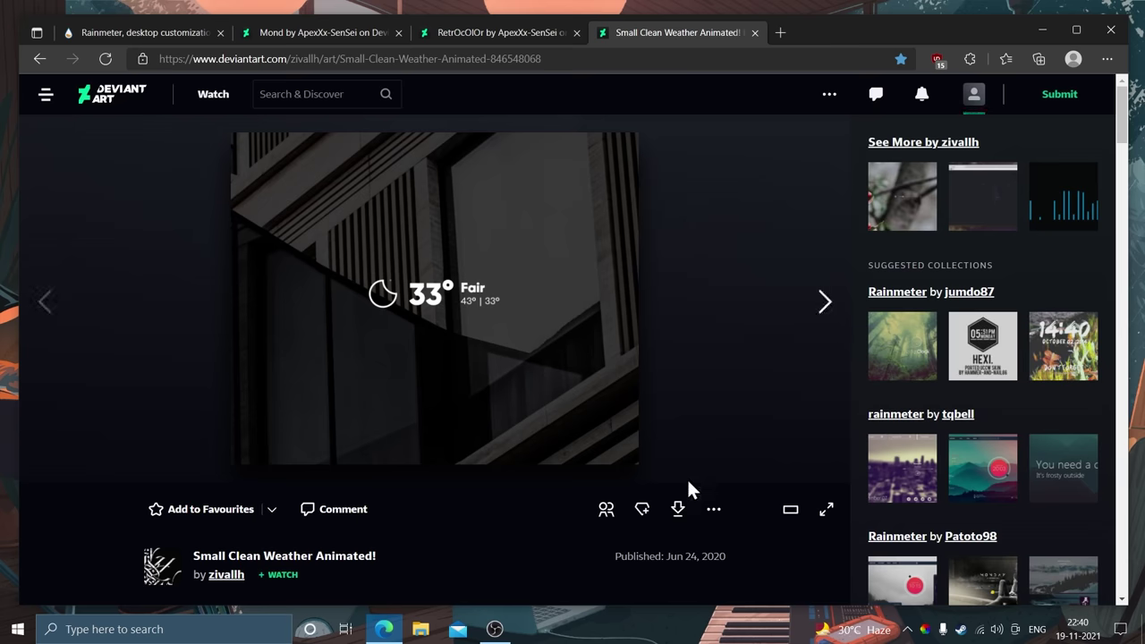
left_click(678, 507)
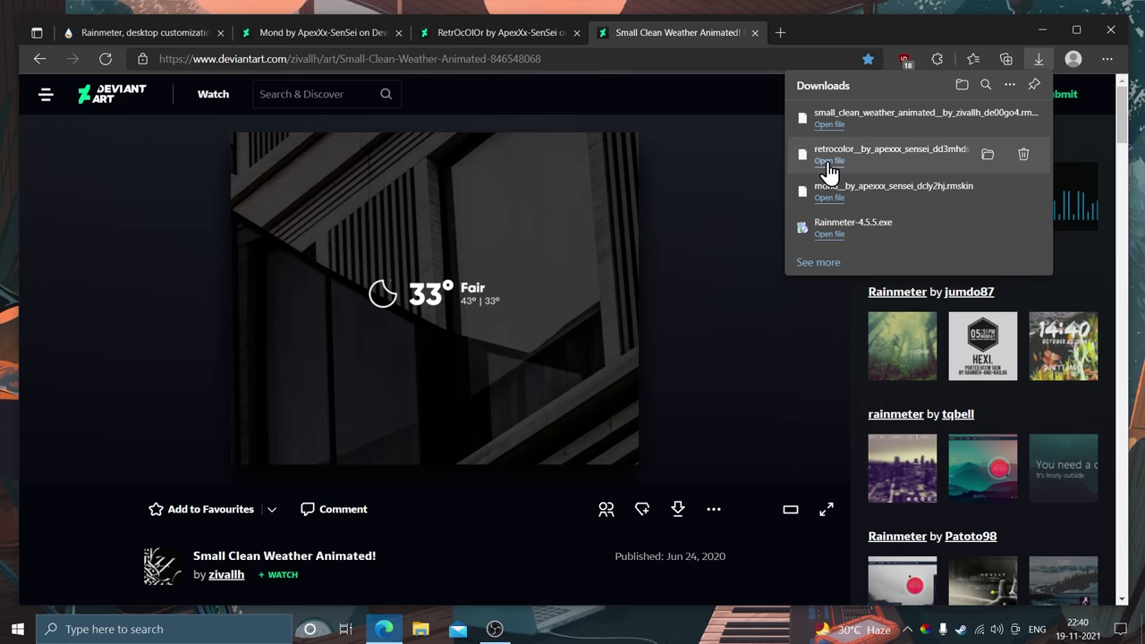
left_click(987, 225)
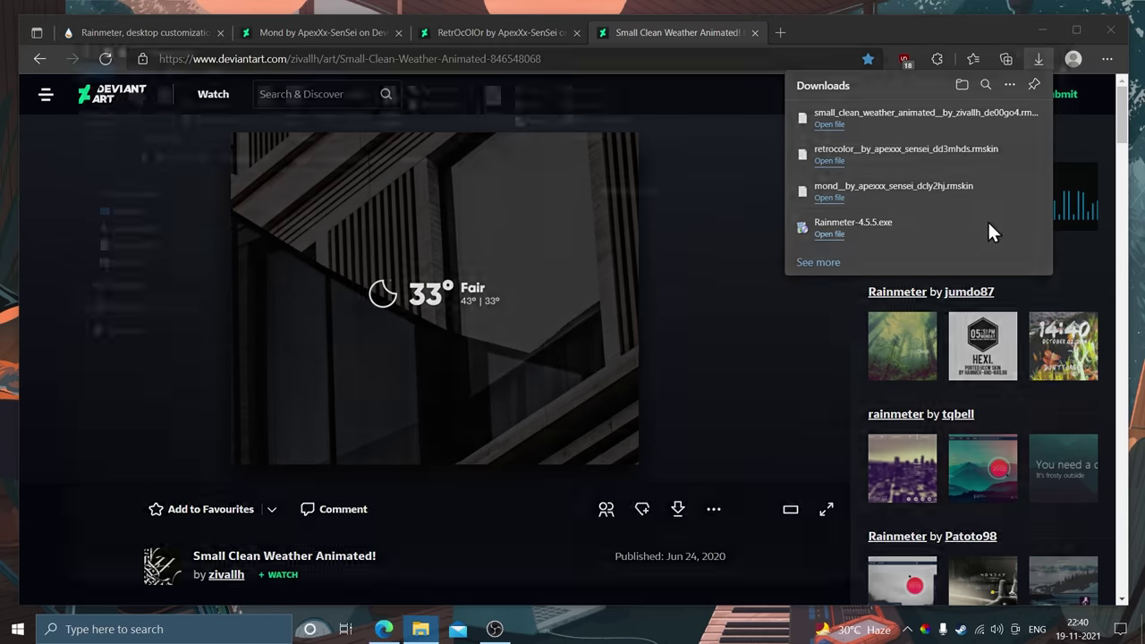
left_click(1110, 30)
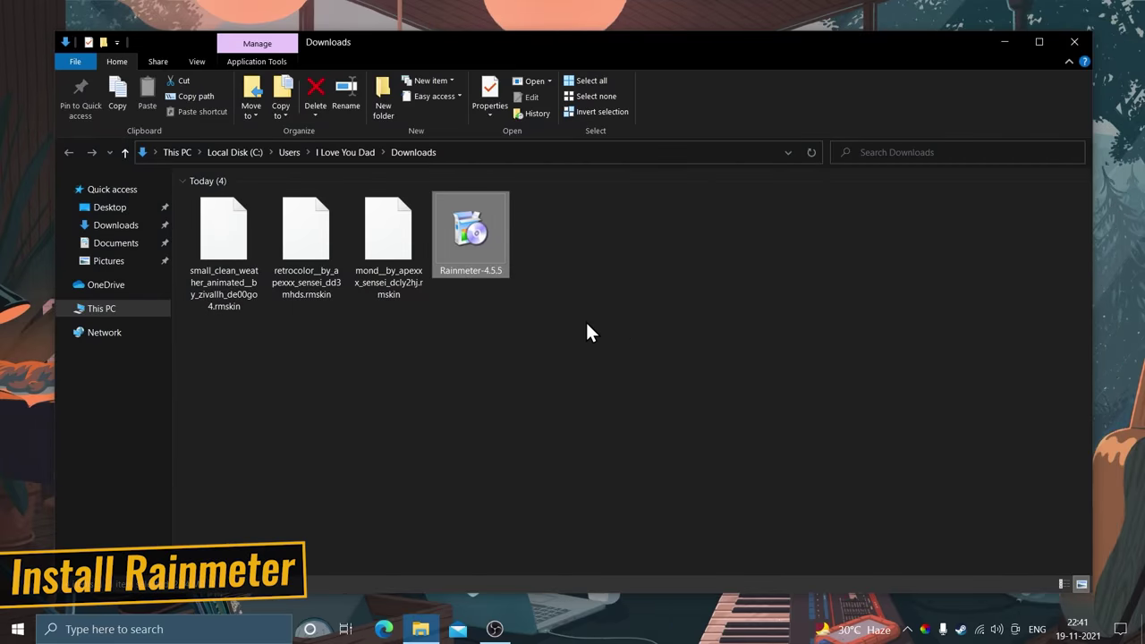
- Install Rainmeter 4.5.5 in English with the standard installation and run it on finishing
double_click(474, 235)
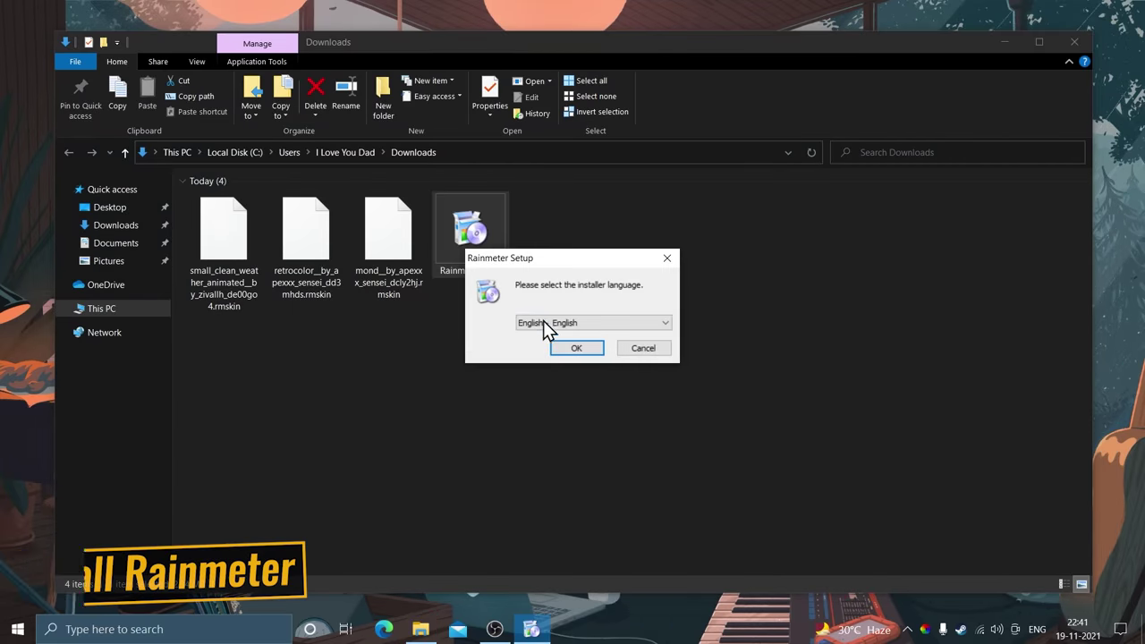
left_click(568, 348)
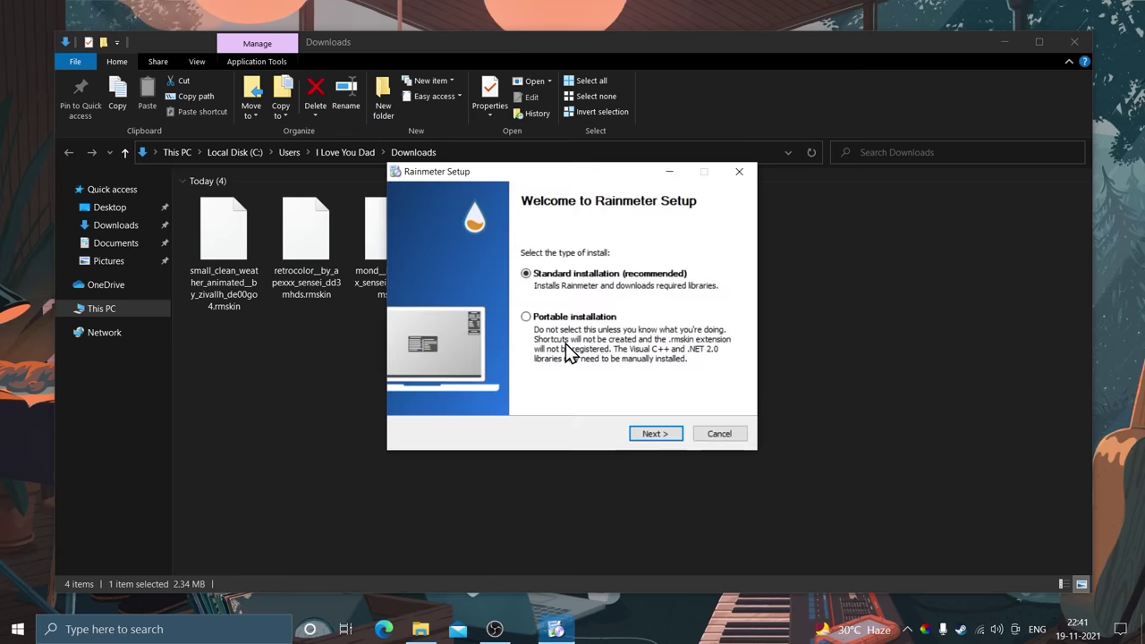
left_click(671, 437)
left_click(669, 435)
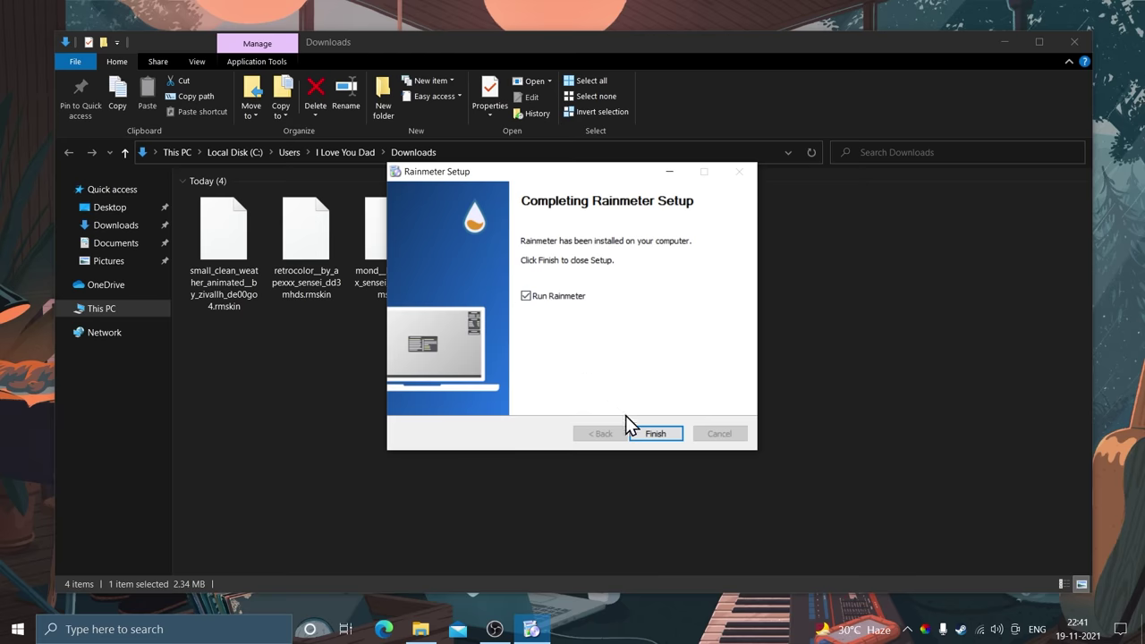
left_click(655, 436)
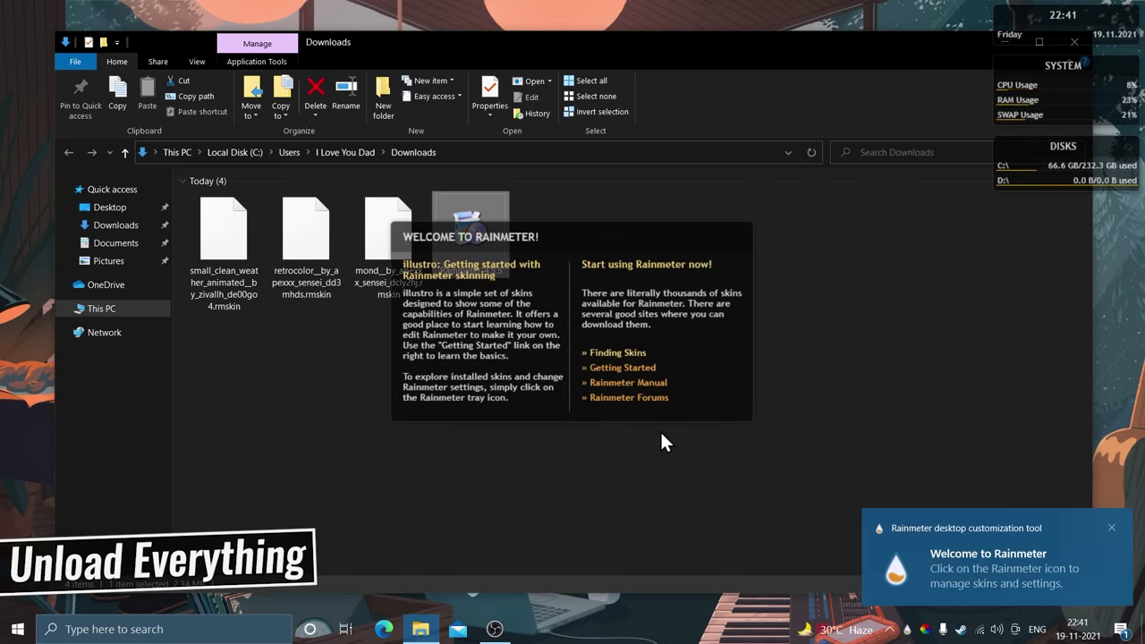
- Unload the default illustro Welcome, Disk, System and Clock skins, moving the Downloads window out of their way and back
right_click(675, 304)
left_click(713, 467)
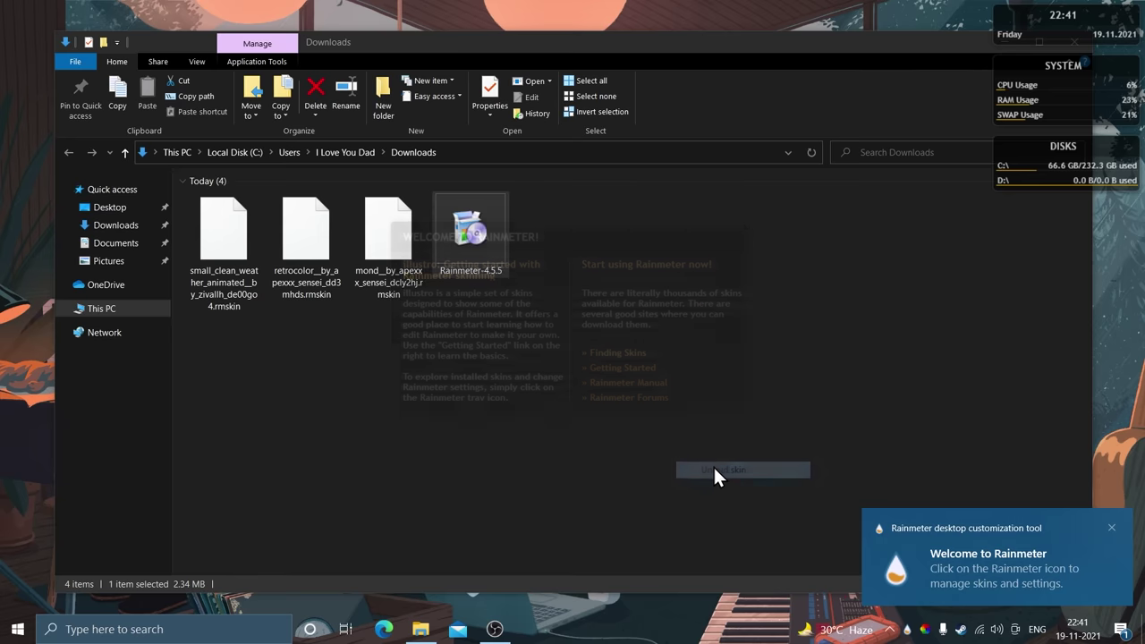
left_click_drag(973, 49, 910, 243)
right_click(1086, 156)
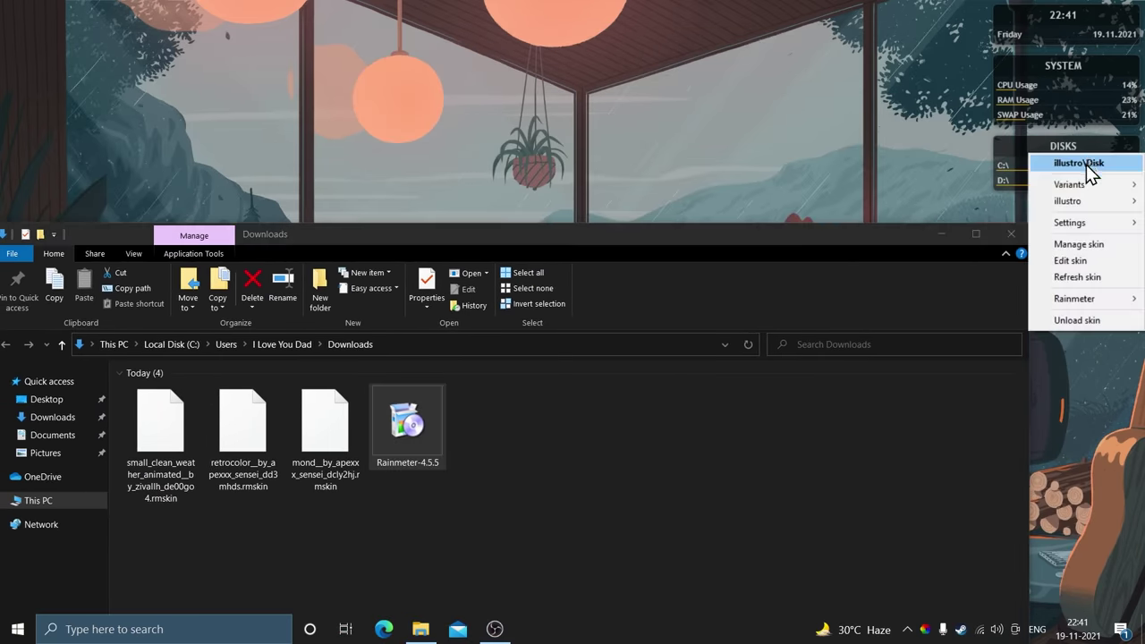
left_click(1067, 320)
right_click(1049, 88)
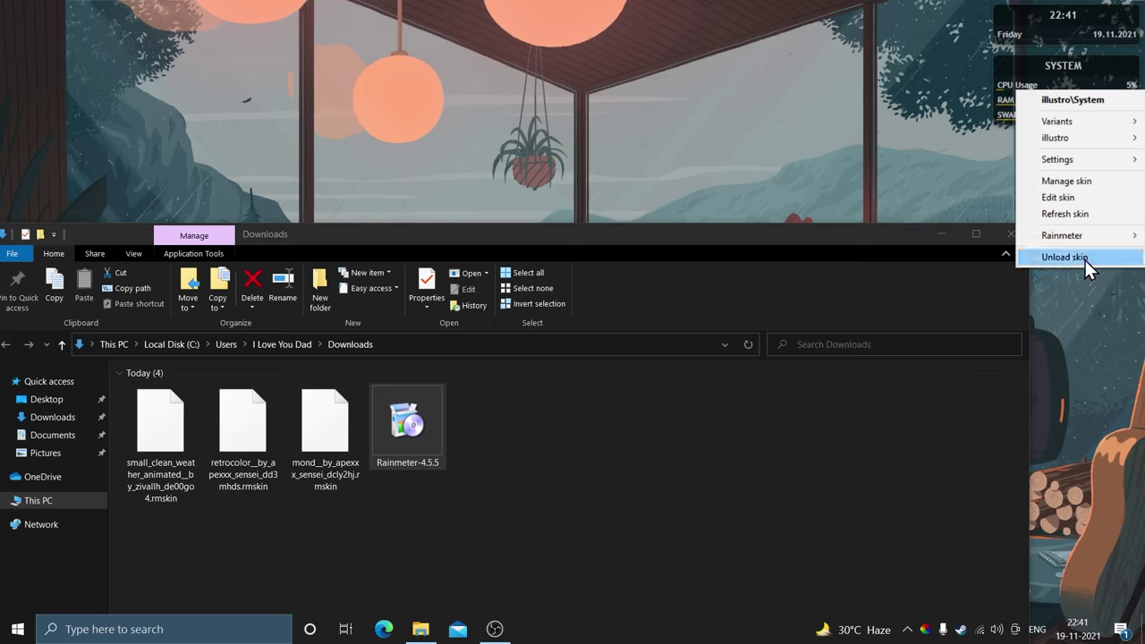
left_click(1084, 263)
right_click(1068, 29)
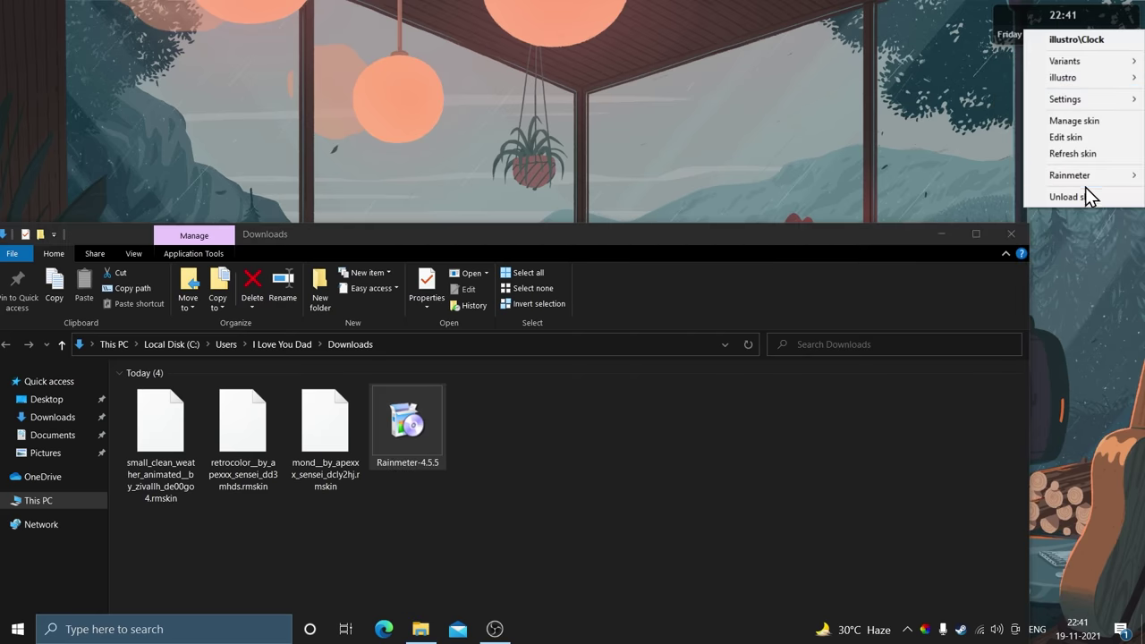
left_click(1085, 195)
left_click_drag(736, 234, 771, 65)
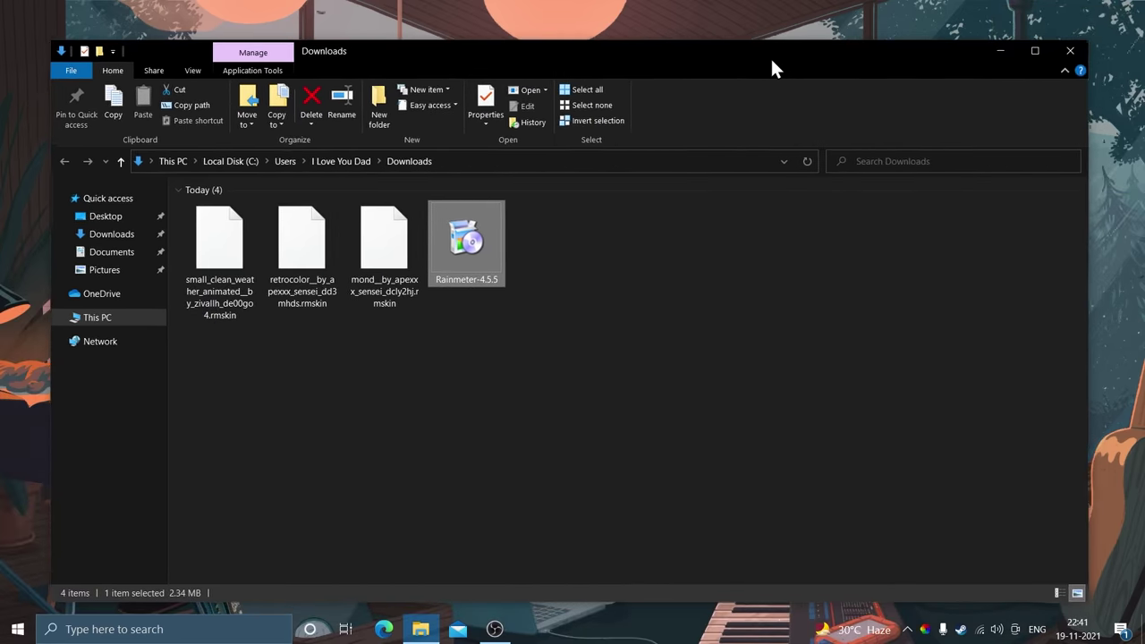
- Refresh the Downloads folder and install the Small Clean Weather skin without loading its included skins
right_click(604, 279)
left_click(641, 361)
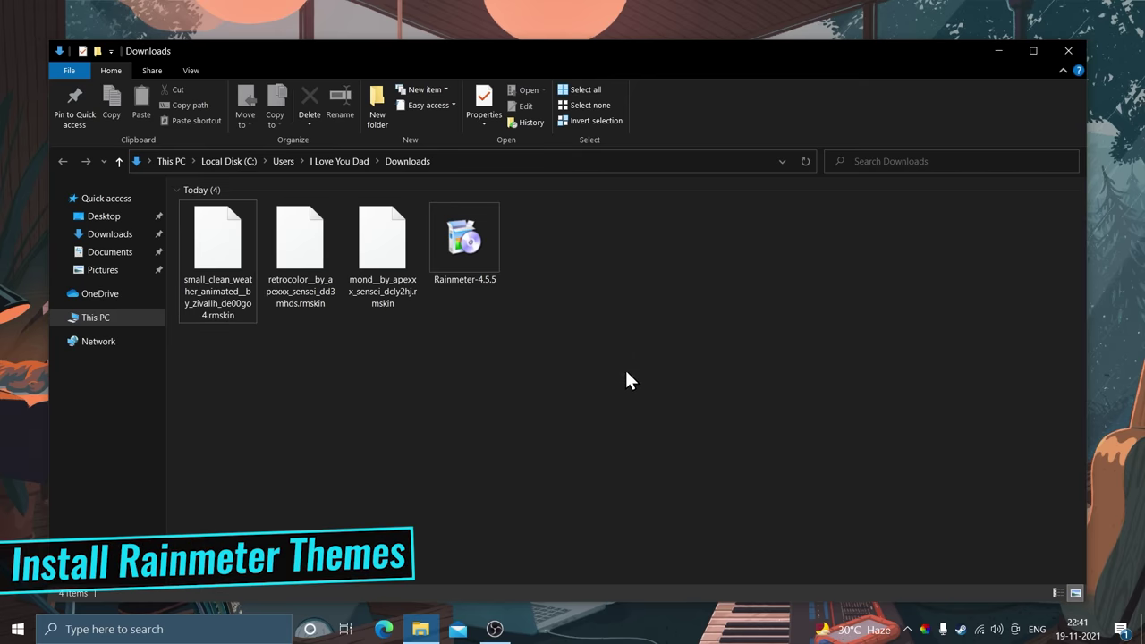
left_click_drag(230, 369, 314, 369)
double_click(223, 267)
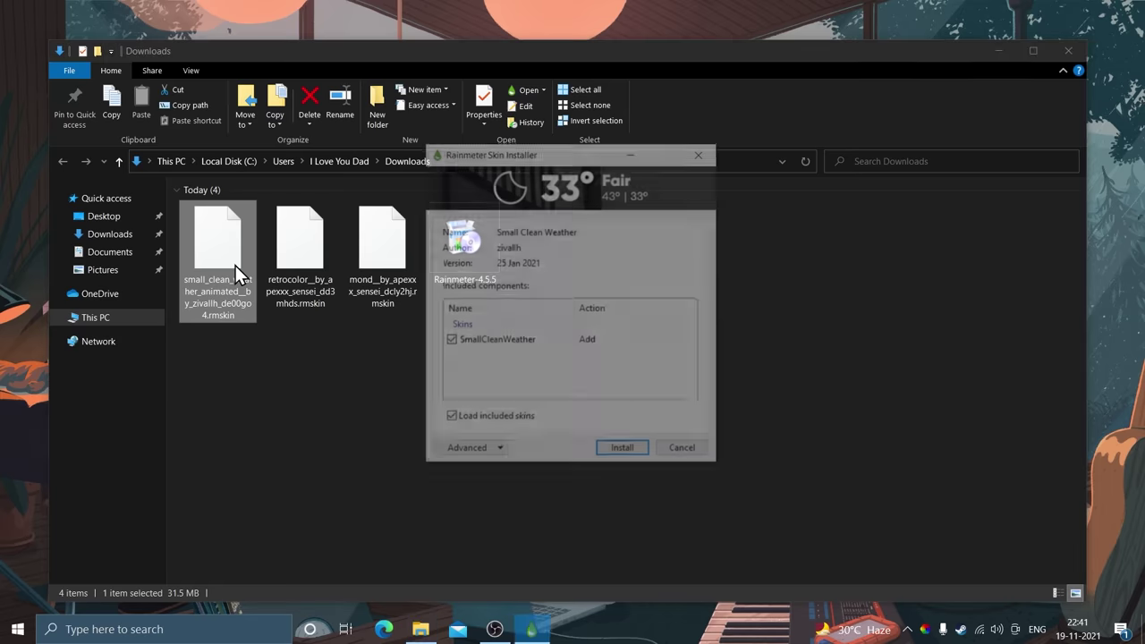
left_click(456, 425)
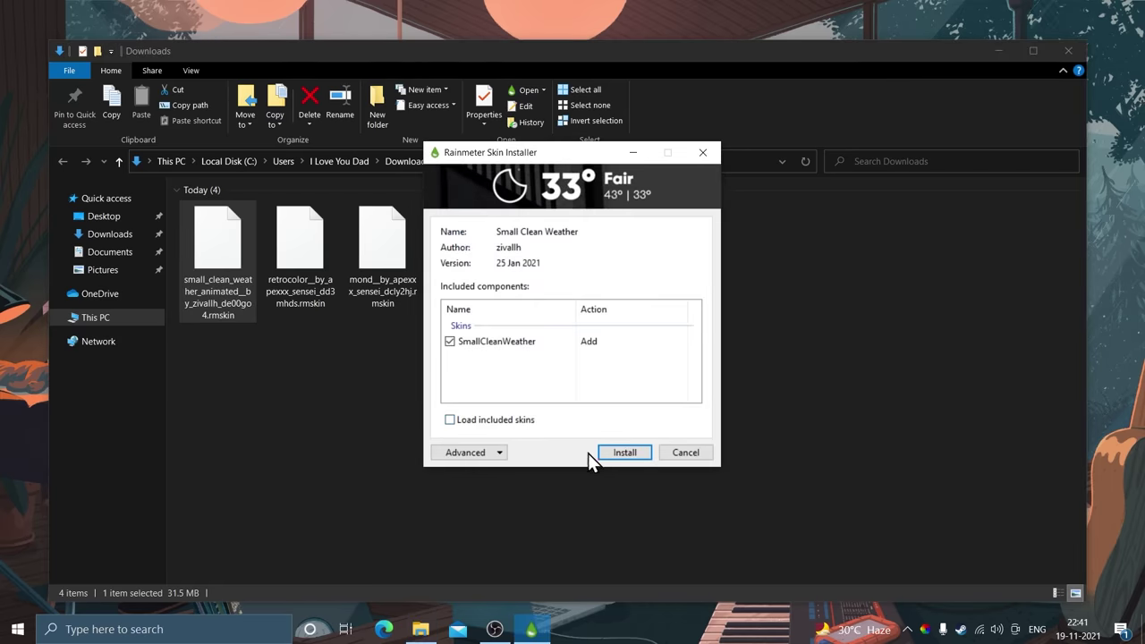
left_click(604, 455)
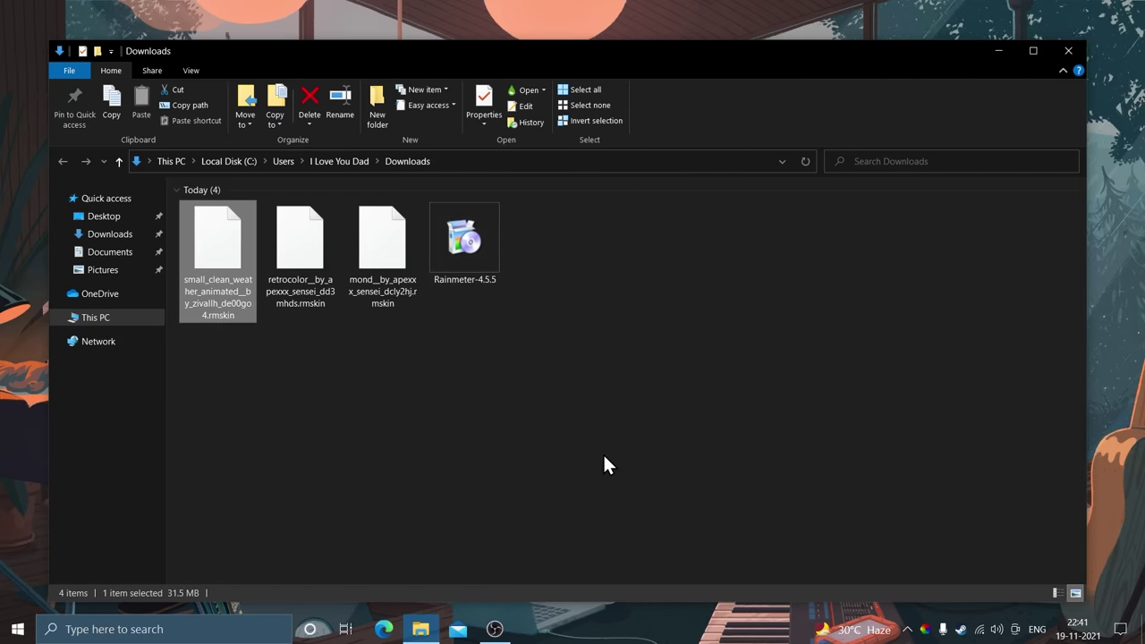
- Install the RetrOcOlOr skin and its layout component without applying the included layout
double_click(322, 265)
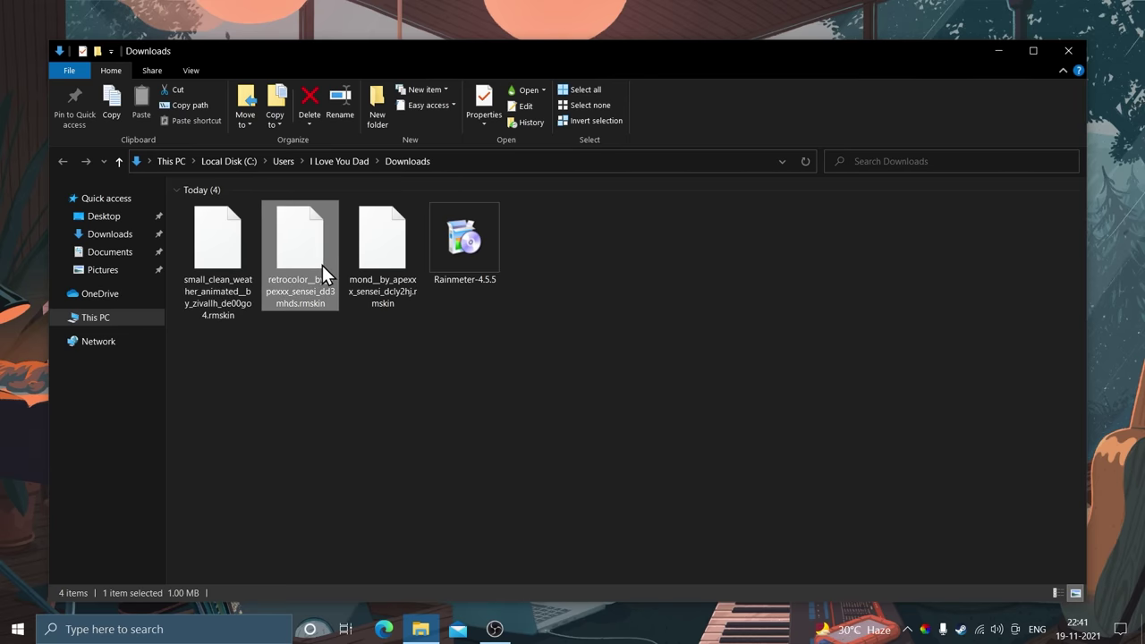
left_click(458, 420)
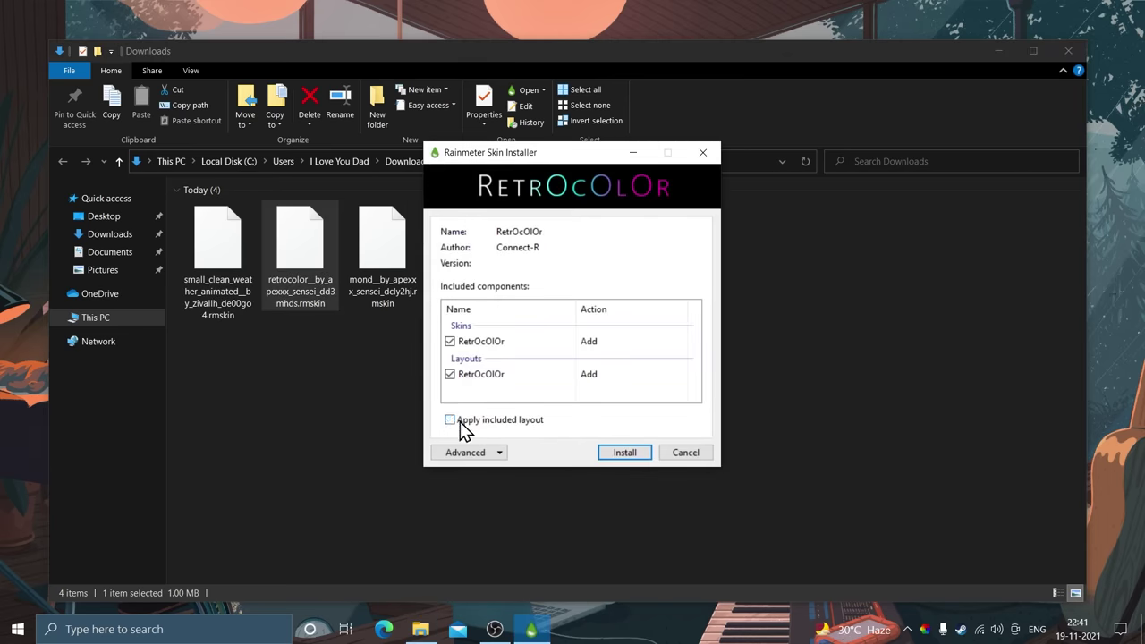
left_click(611, 457)
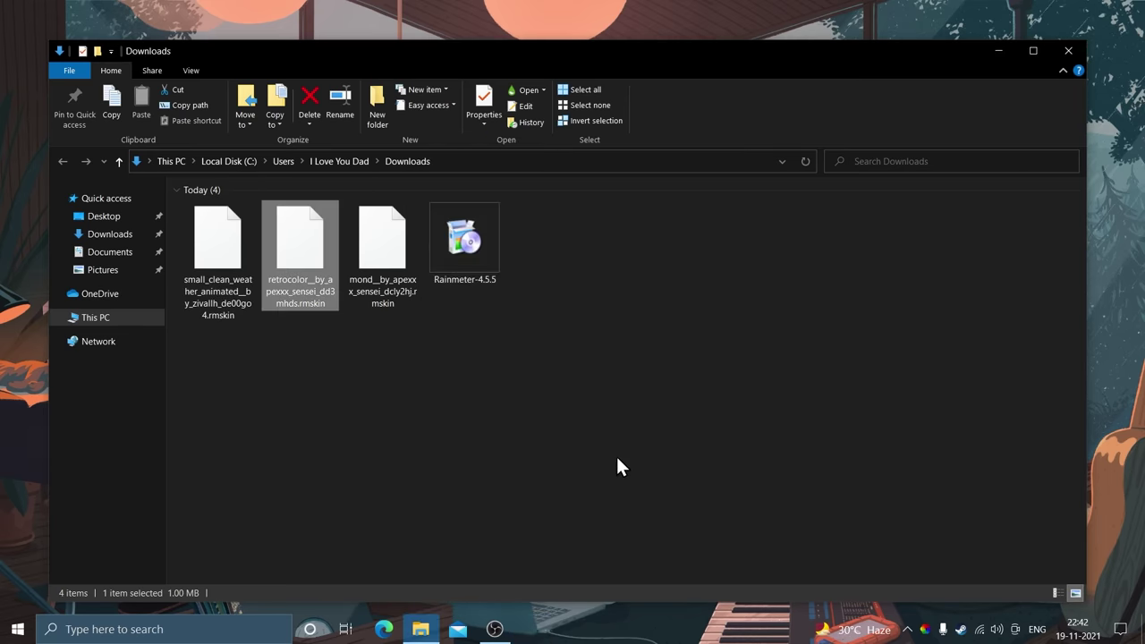
- Install the Mond skin without applying its included layout, and close the Downloads folder
double_click(394, 254)
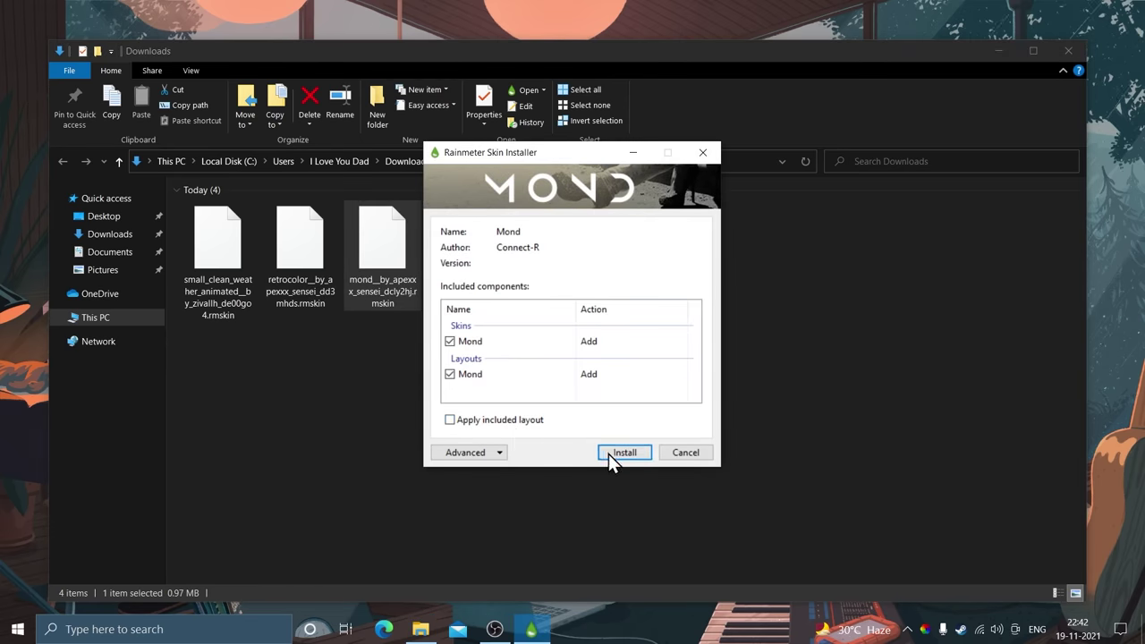
left_click(617, 452)
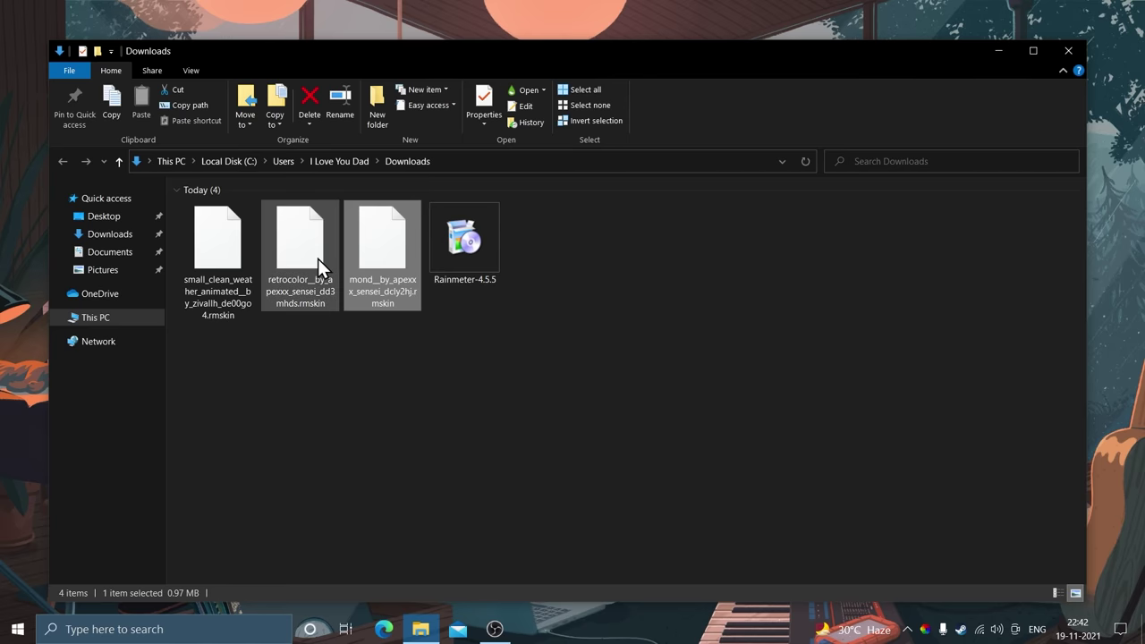
left_click(1066, 51)
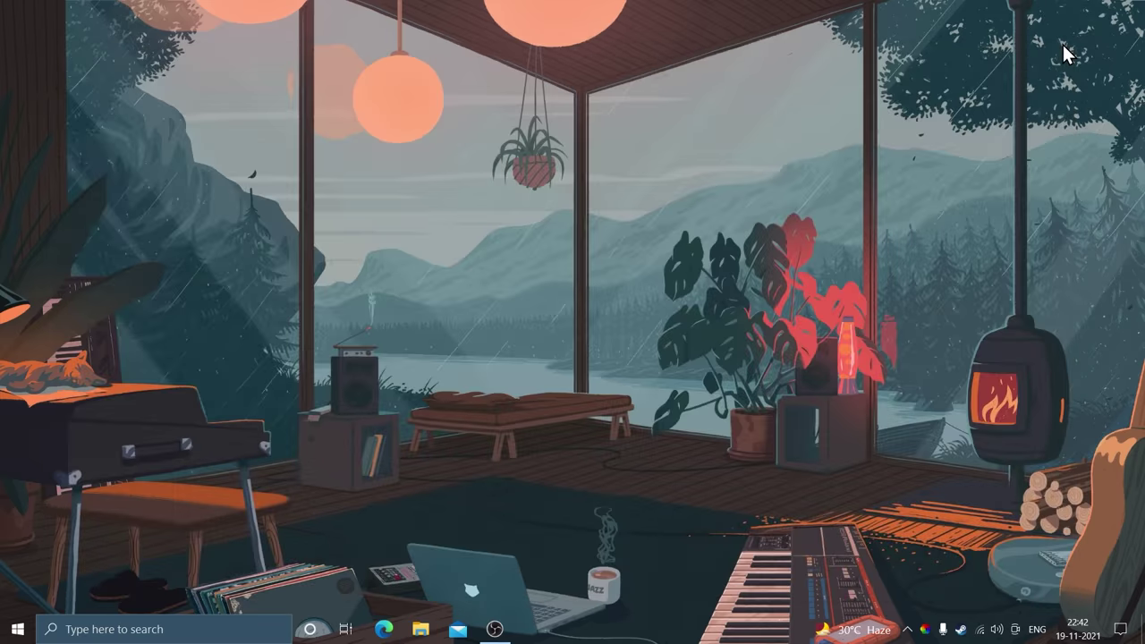